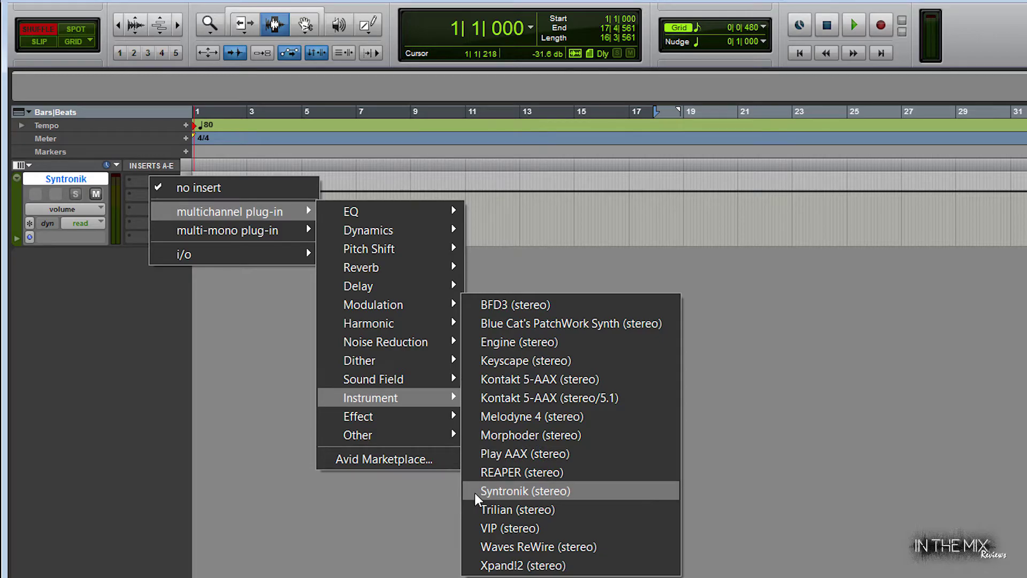
- Insert the Syntronik (stereo) instrument plug-in on the Syntronik track and load the 1984 Polysynth 1 preset
left_click(477, 497)
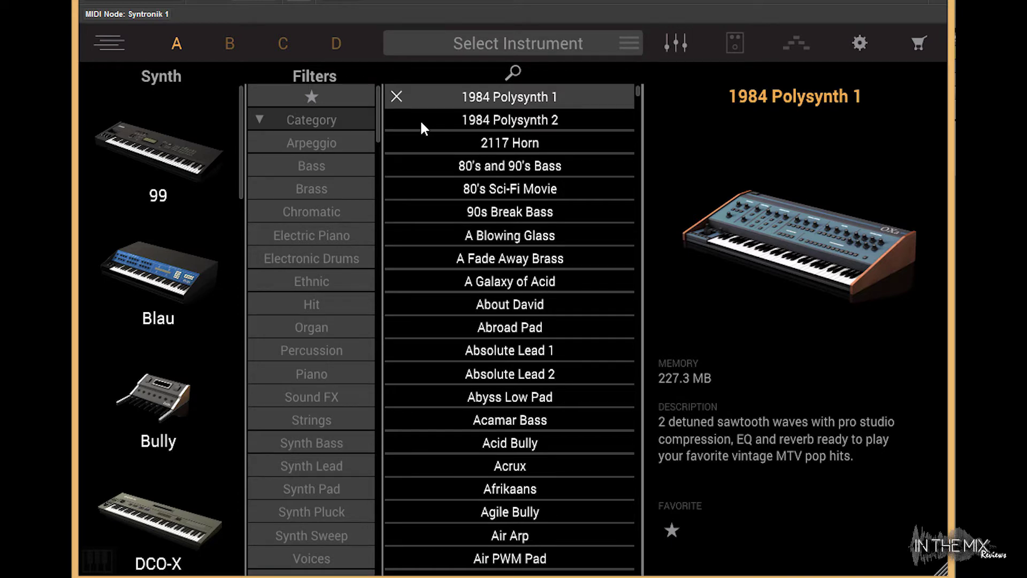
double_click(474, 104)
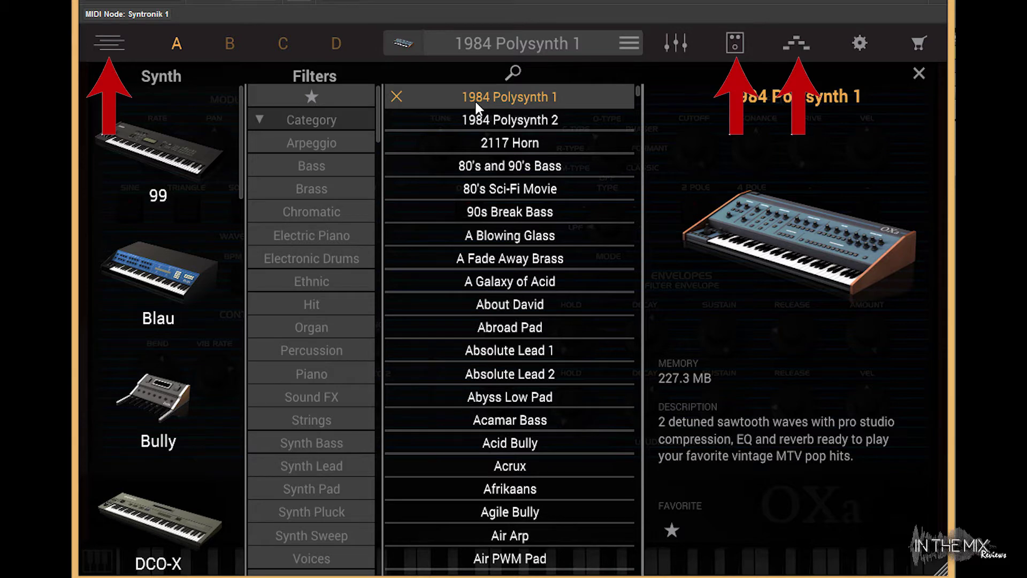
- Examine the keyboard layer ranges, effects rack and arpeggiator views of the loaded 1984 Polysynth 1 instrument
left_click(109, 48)
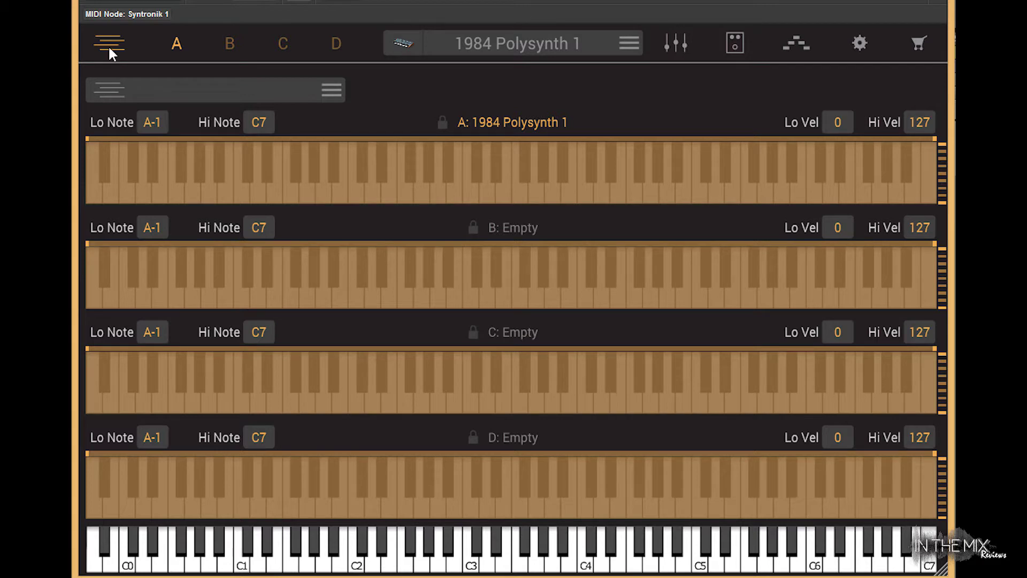
left_click(109, 48)
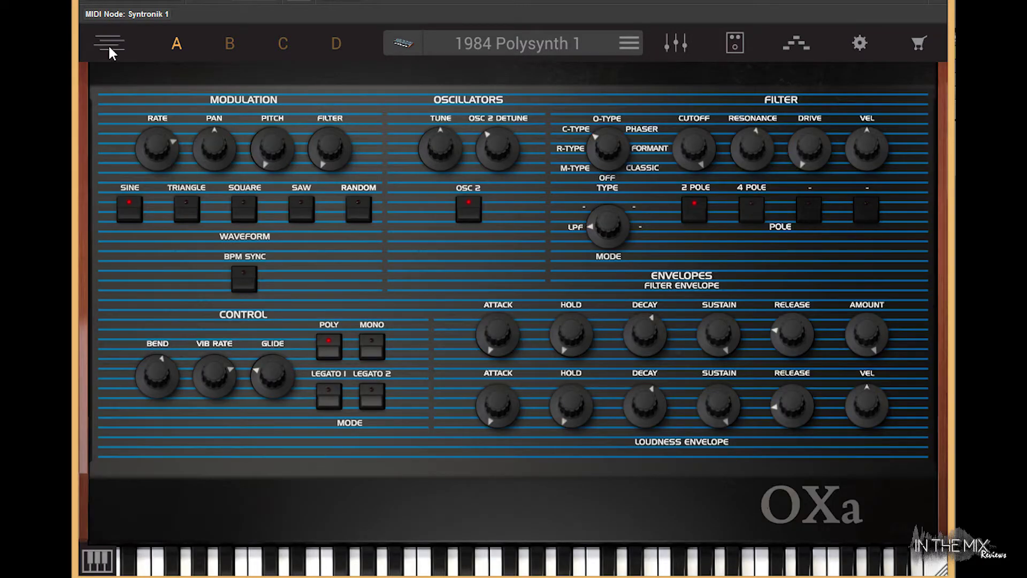
left_click(735, 45)
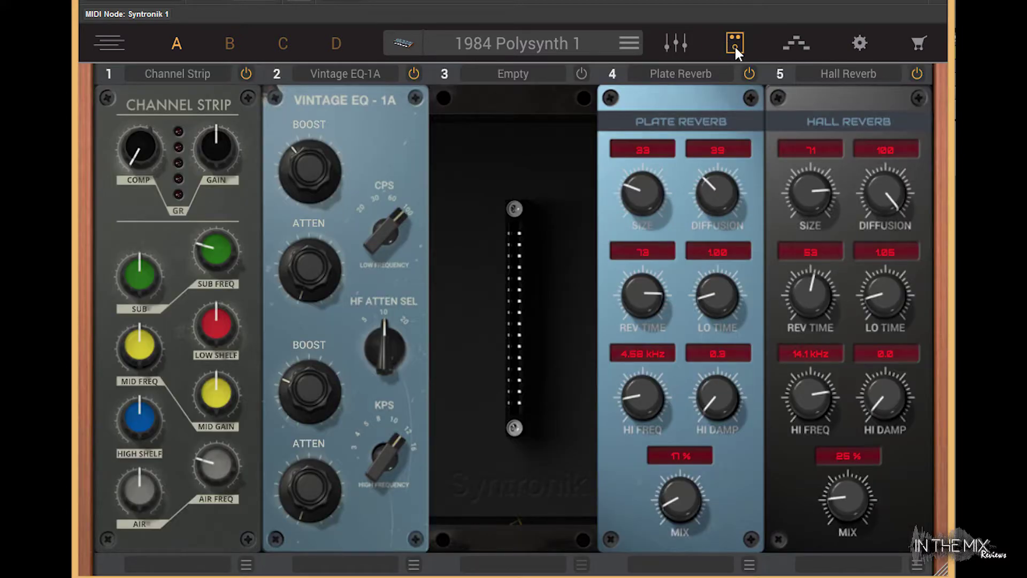
left_click(805, 47)
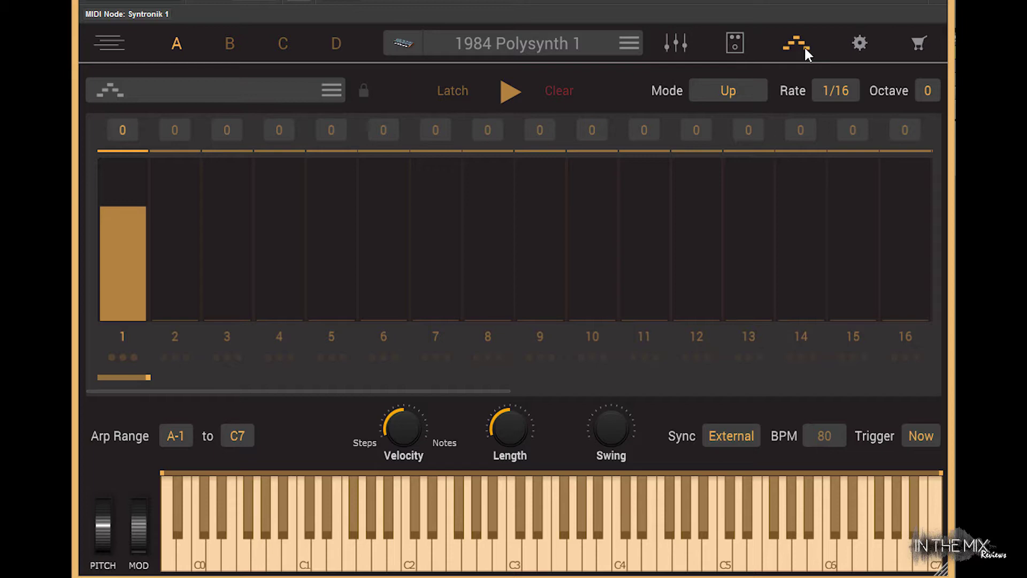
left_click(804, 46)
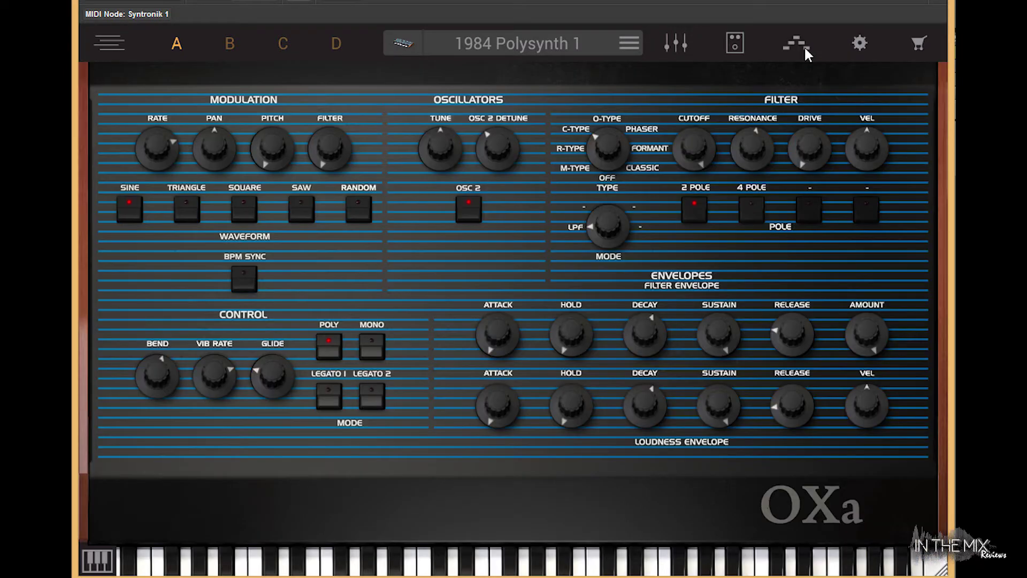
left_click(804, 46)
left_click(741, 46)
left_click(741, 47)
left_click(115, 43)
left_click(110, 43)
- Open the instrument browser and look through its synth and preset lists
left_click(404, 44)
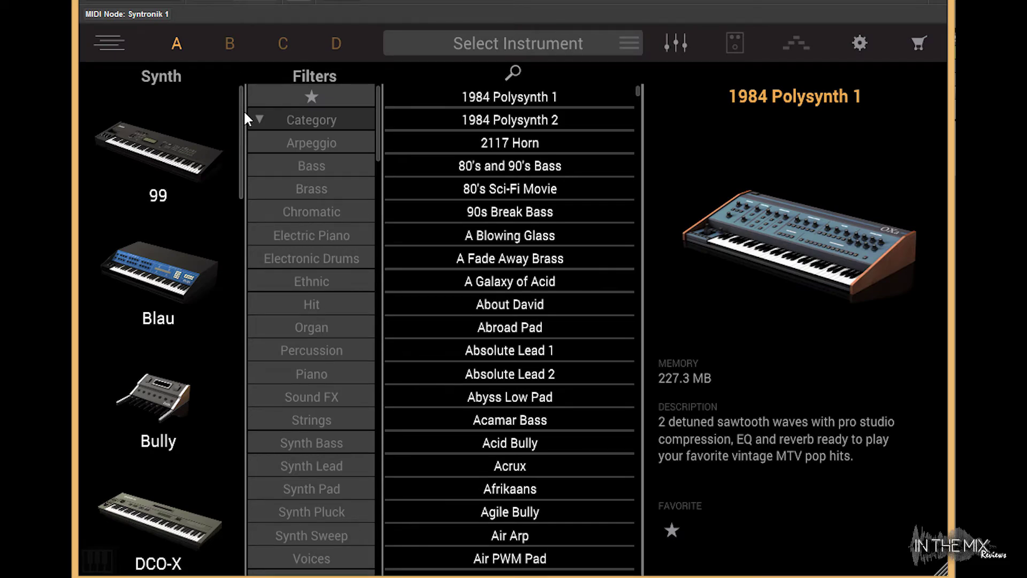
mouse_move(243, 110)
left_mouse_down()
mouse_move(271, 169)
mouse_move(303, 325)
mouse_move(312, 503)
mouse_move(233, 141)
mouse_move(247, 95)
left_mouse_up()
left_click_drag(637, 93, 658, 80)
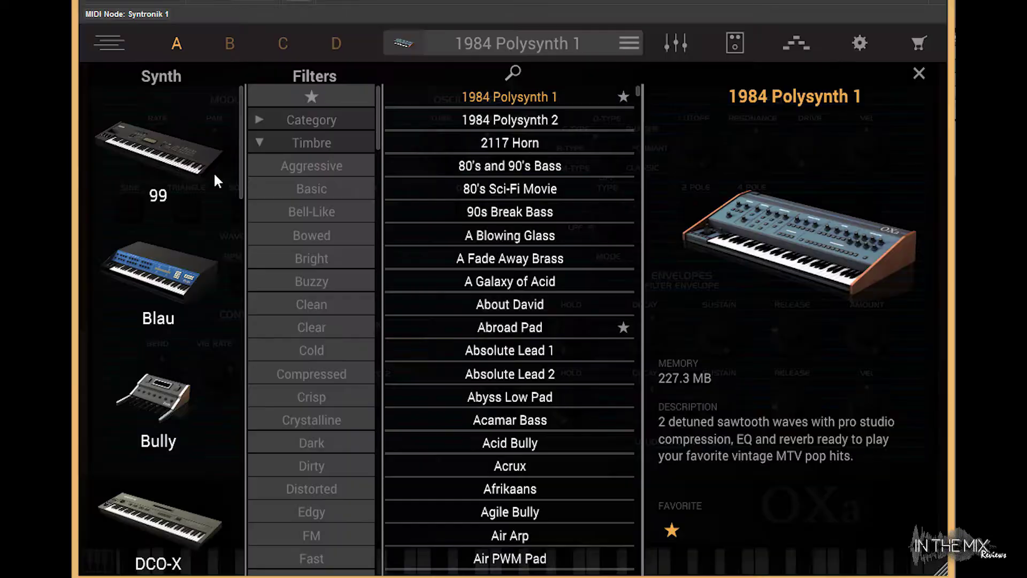
- Filter the presets by the 99 synth, add the Bully synth to the selection, and browse the matching sounds
left_click(178, 173)
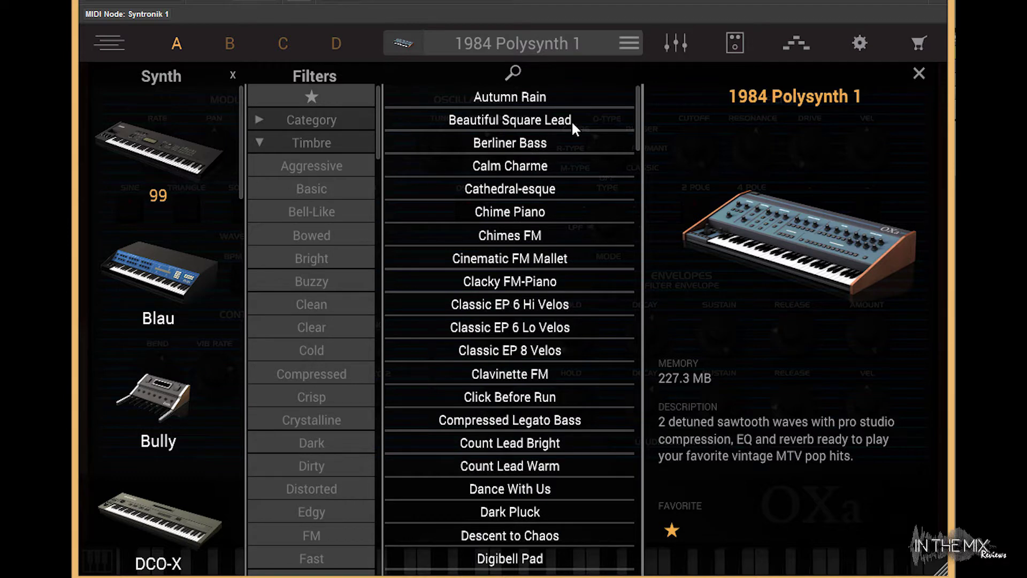
left_click_drag(638, 128, 643, 219)
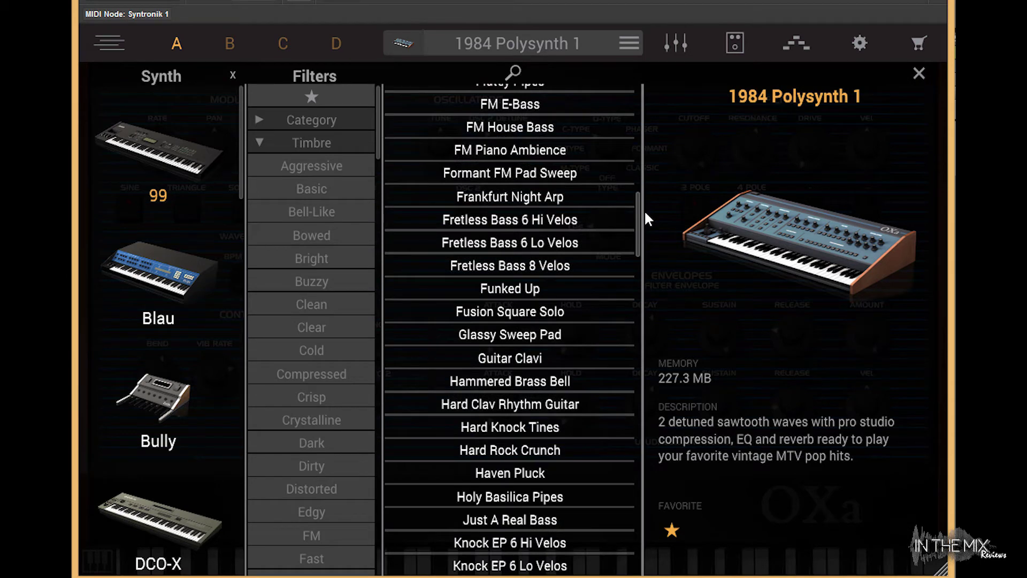
left_click_drag(644, 210, 640, 89)
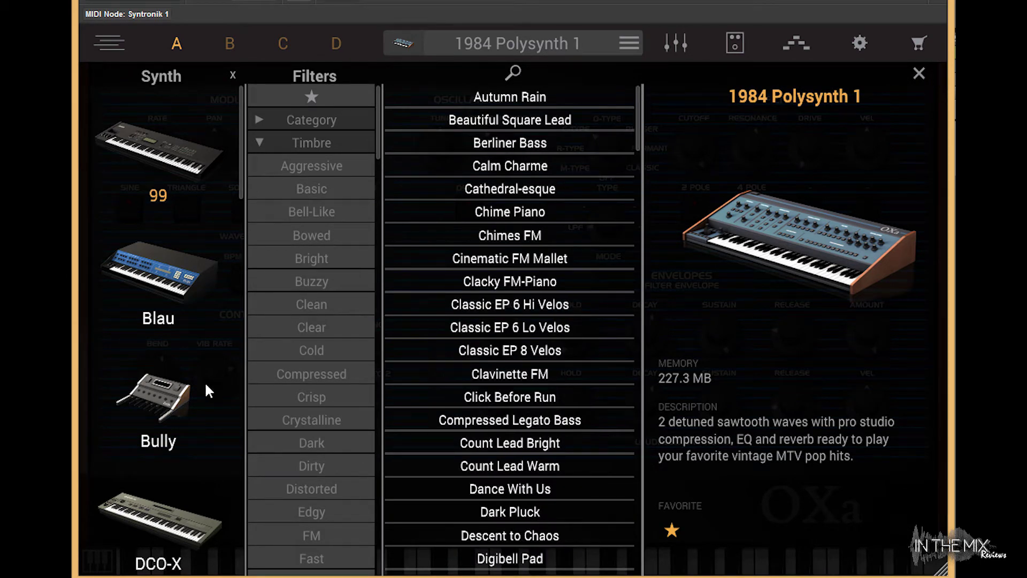
left_click(164, 399)
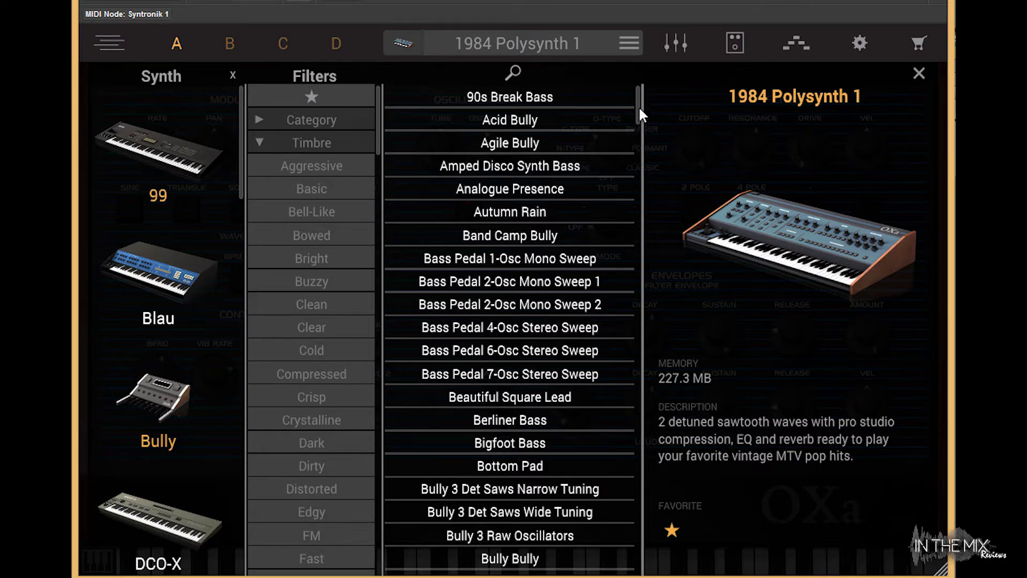
mouse_move(639, 106)
left_mouse_down()
mouse_move(644, 234)
mouse_move(637, 95)
left_mouse_up()
- Expand the Category filters, apply the Ethnic category and Aggressive timbre, and switch both filters off individually
left_click(261, 122)
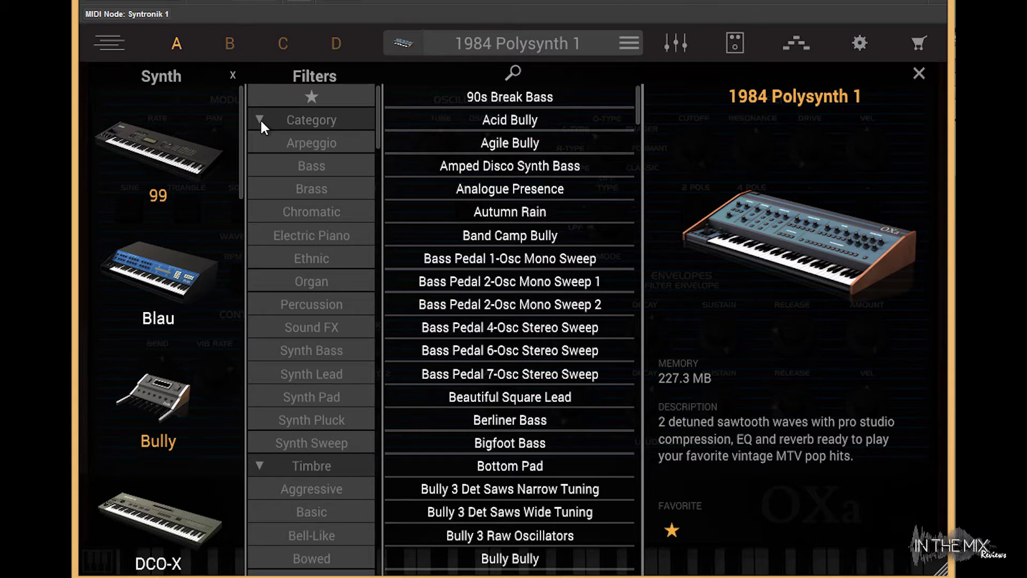
left_click(327, 259)
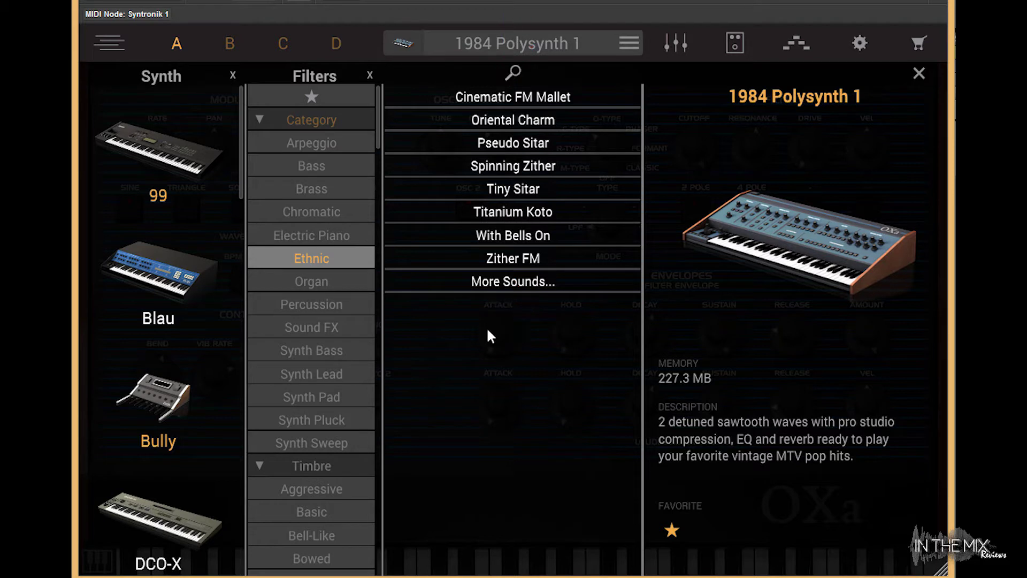
left_click(352, 495)
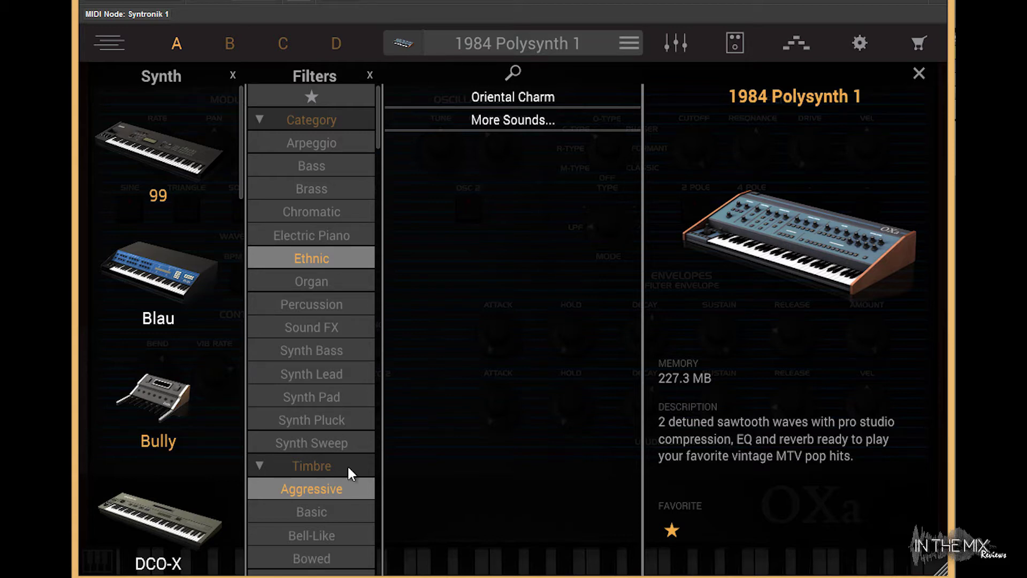
left_click(334, 489)
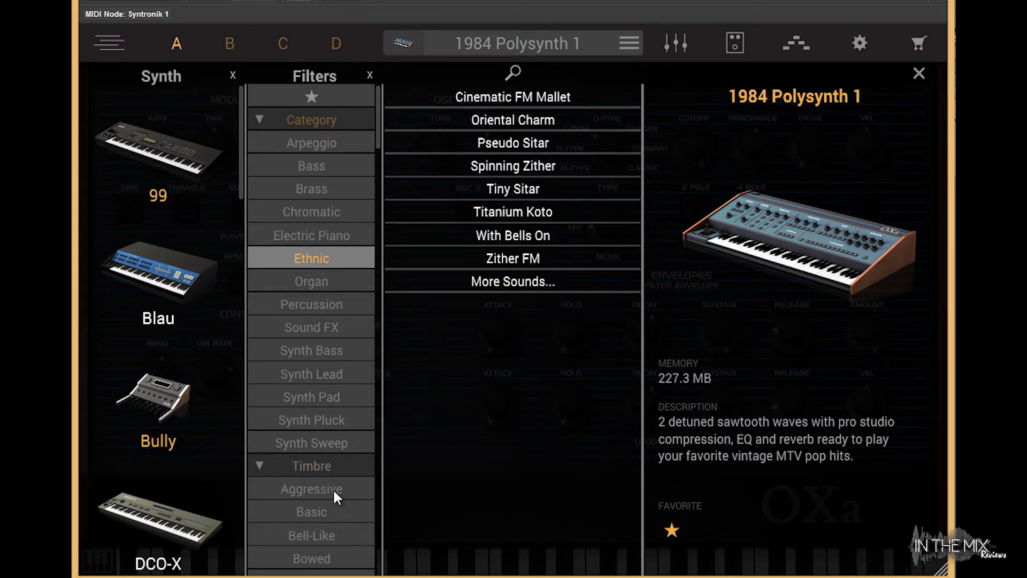
left_click(341, 261)
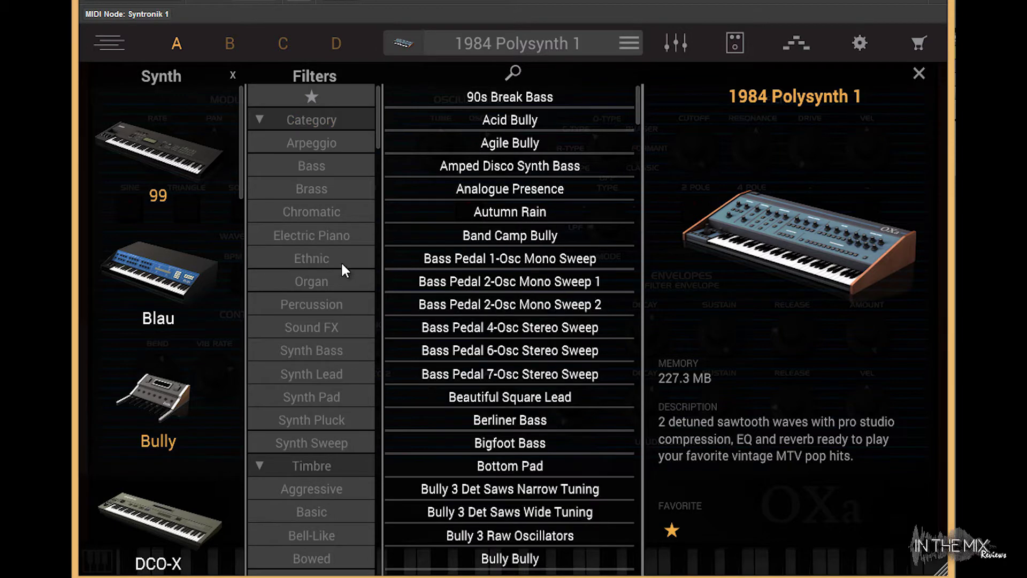
- Reapply the Ethnic and Aggressive filters and clear all active filters at once
left_click(341, 261)
left_click(338, 491)
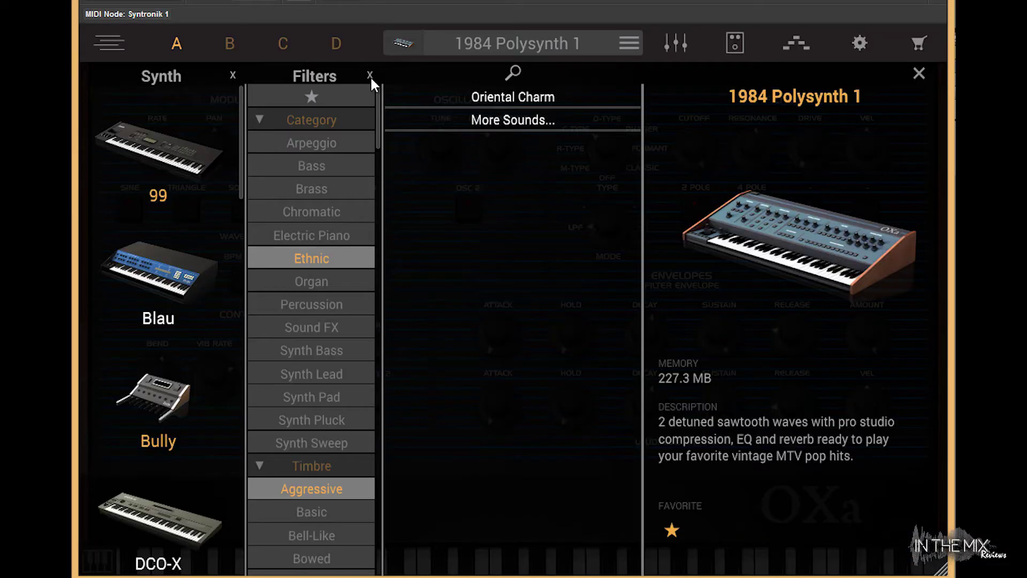
left_click(448, 81)
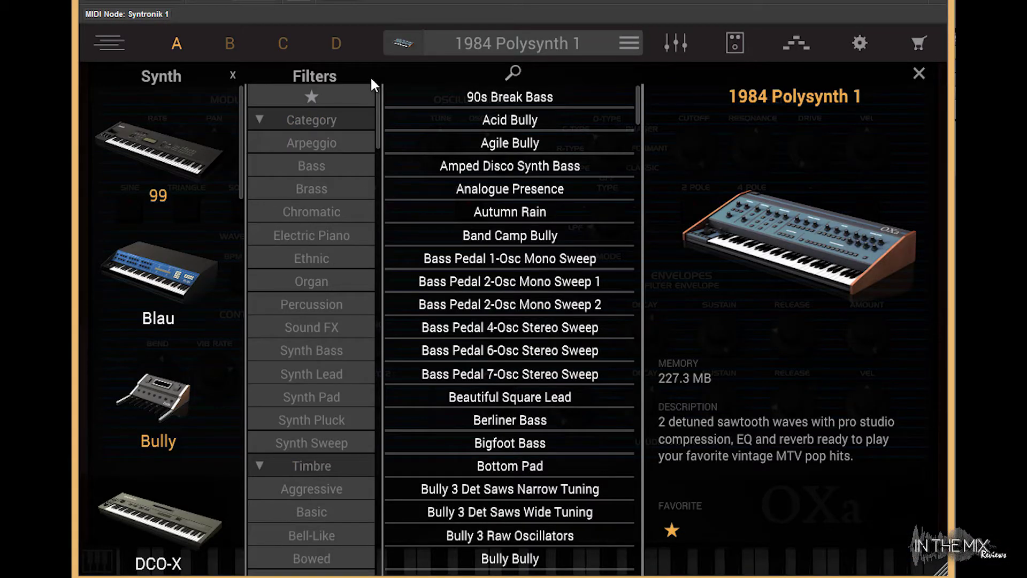
- Deselect the Bully and 99 synths, select 99, Blau and Bully together, and clear the entire synth selection
left_click(172, 436)
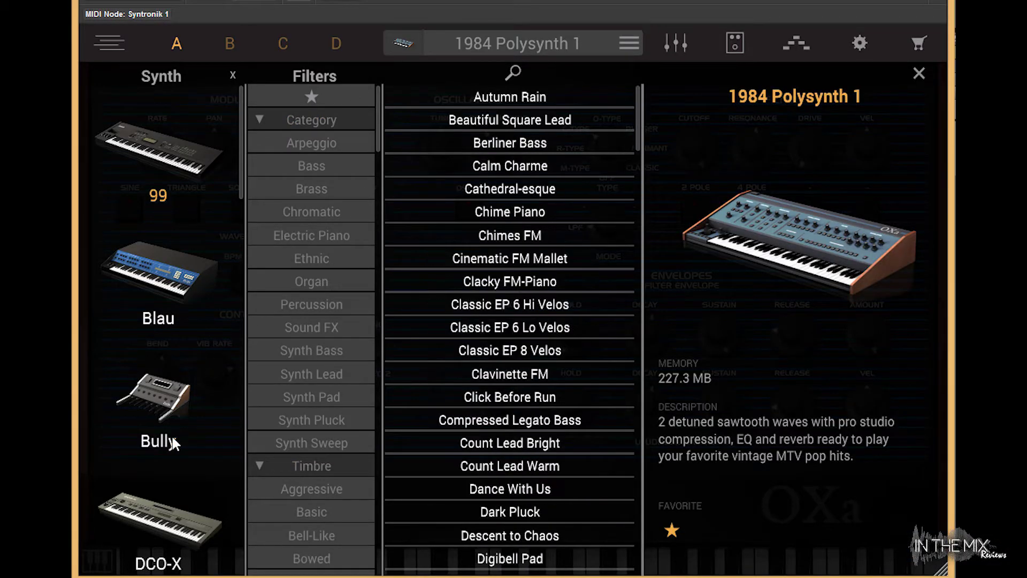
left_click(157, 173)
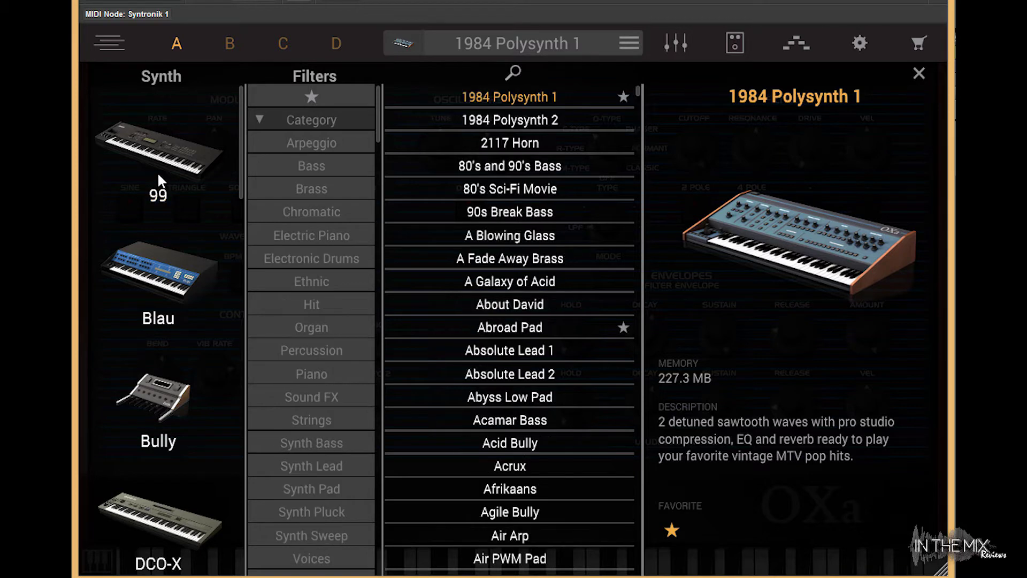
left_click(171, 156)
left_click(162, 282)
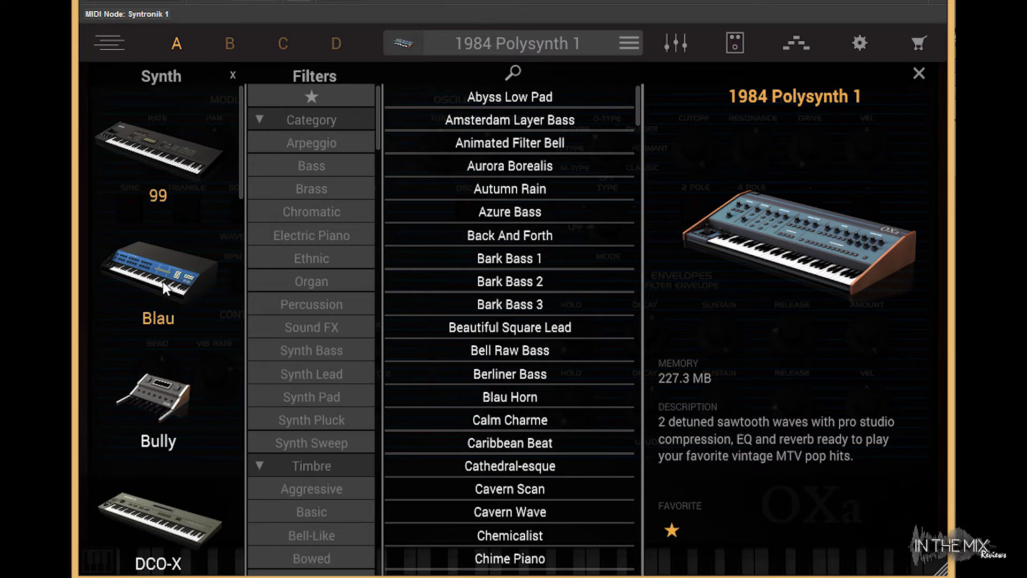
left_click(168, 397)
left_click(234, 75)
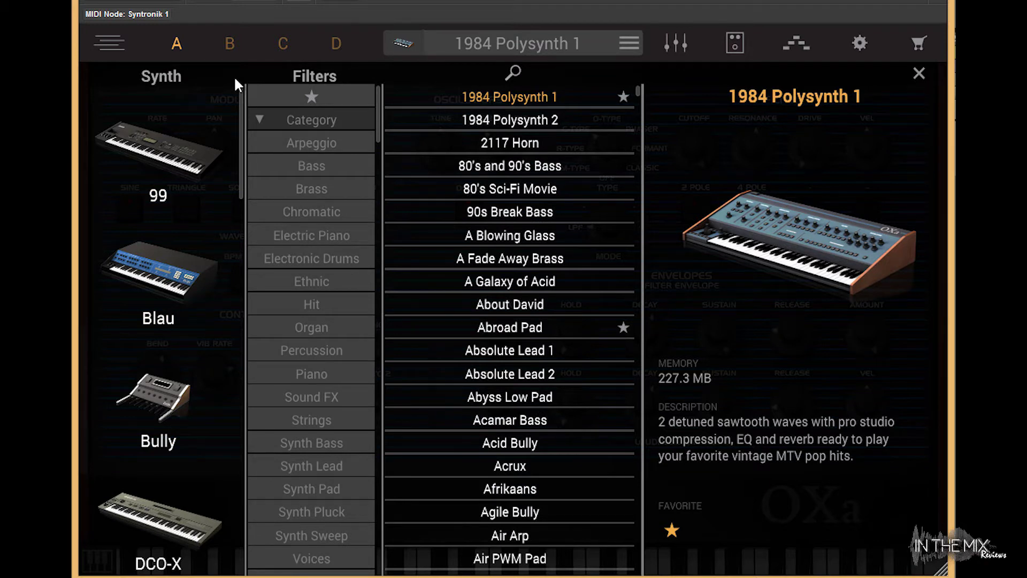
- Review the memory size and description of several presets, including 80's Sci-Fi Movie, About David and 80's and 90's Bass
left_click(549, 193)
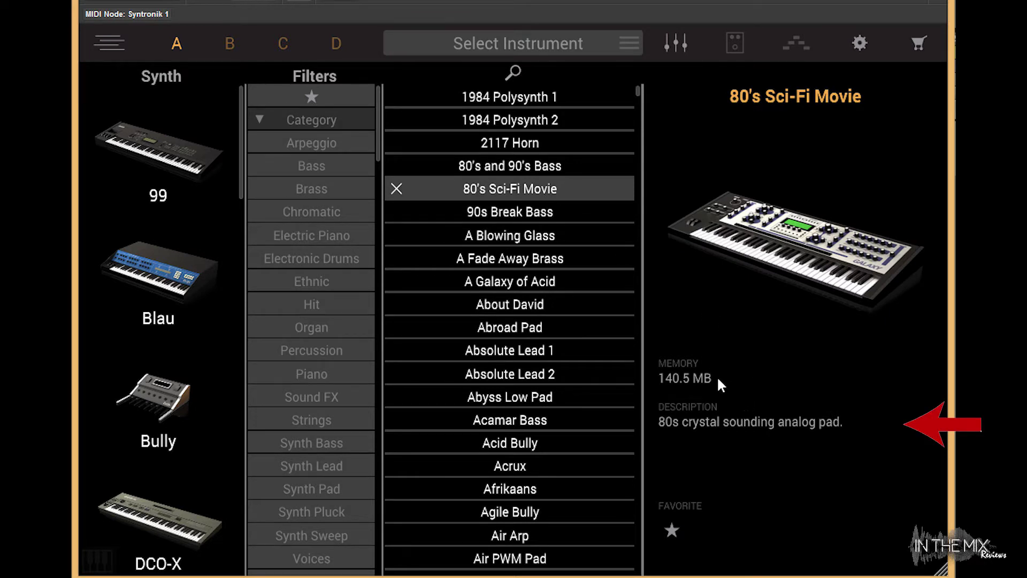
left_click(529, 307)
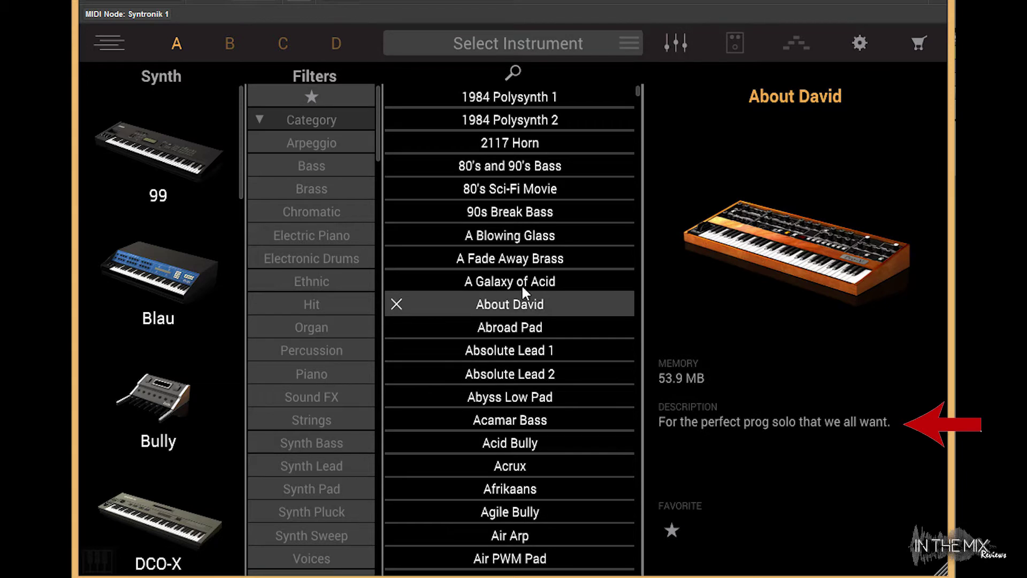
left_click(490, 168)
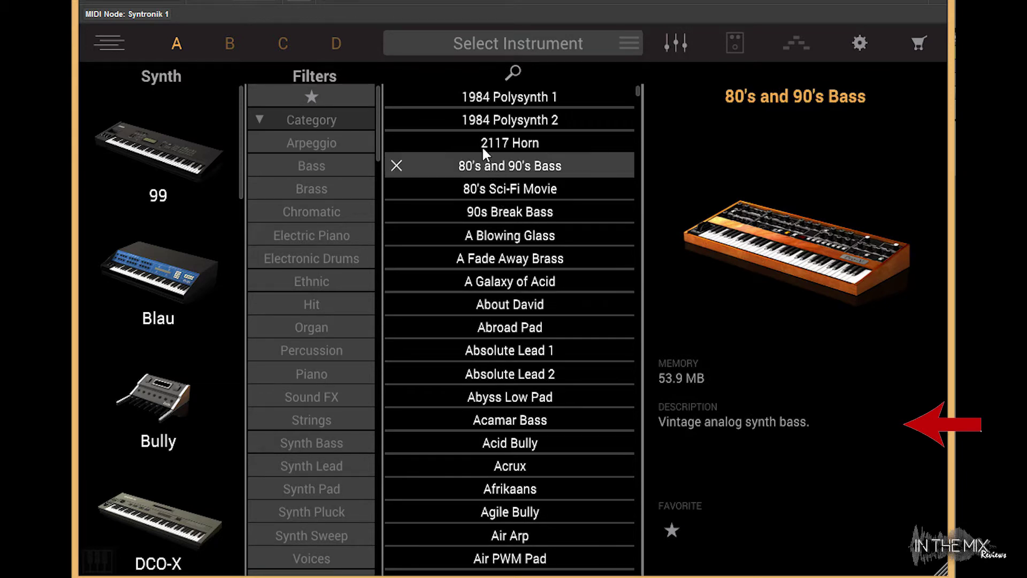
left_click(485, 120)
- Mark the 1984 Polysynth 1, Abroad Pad and Afrikaans presets as favorites
left_click(489, 99)
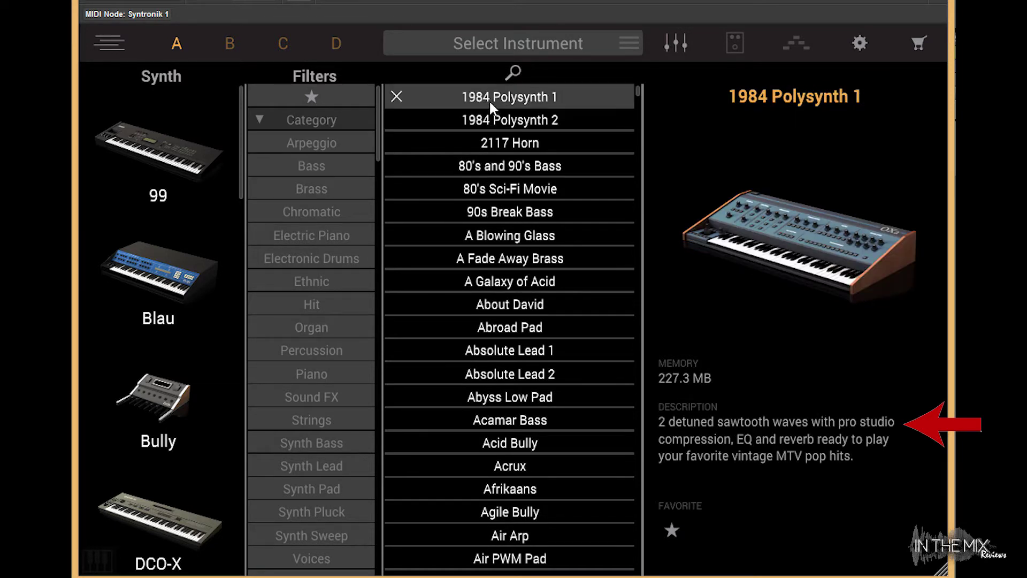
left_click(671, 532)
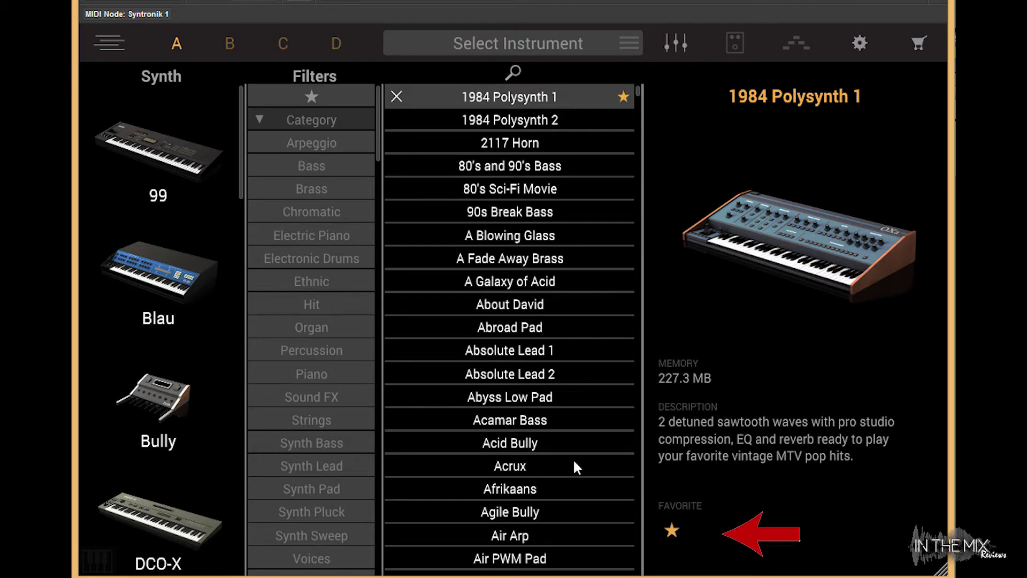
left_click(492, 325)
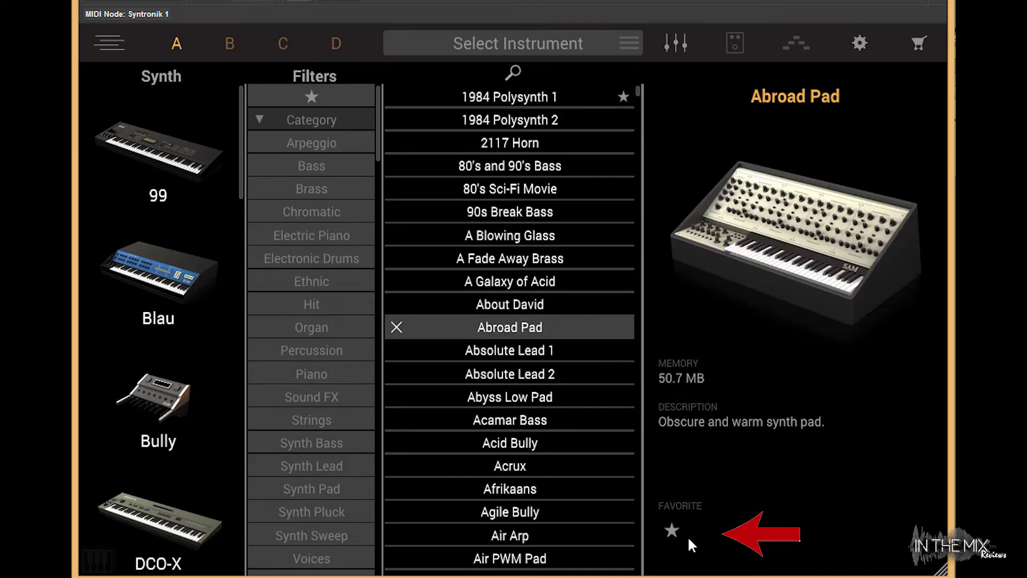
left_click(673, 530)
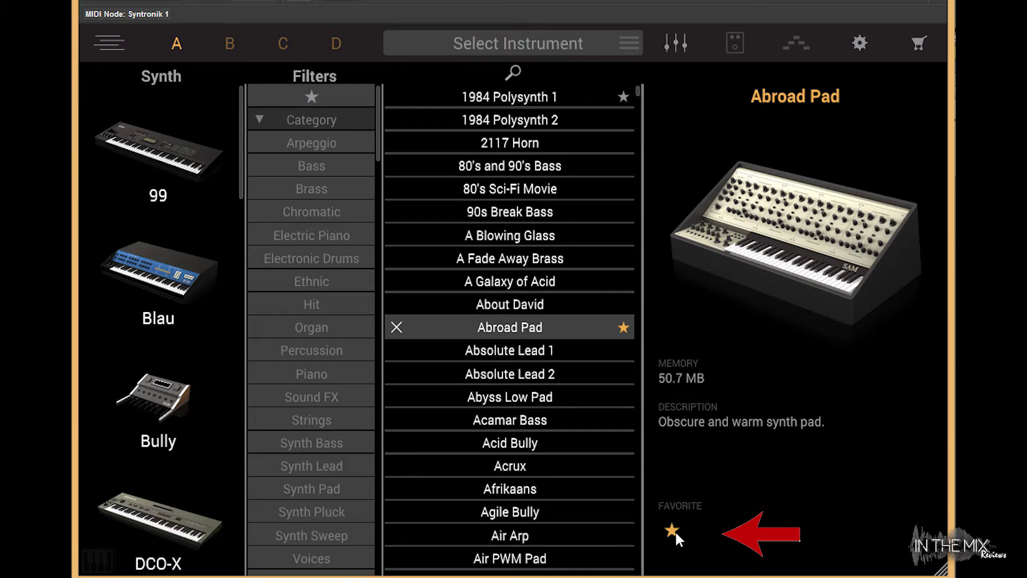
left_click(542, 499)
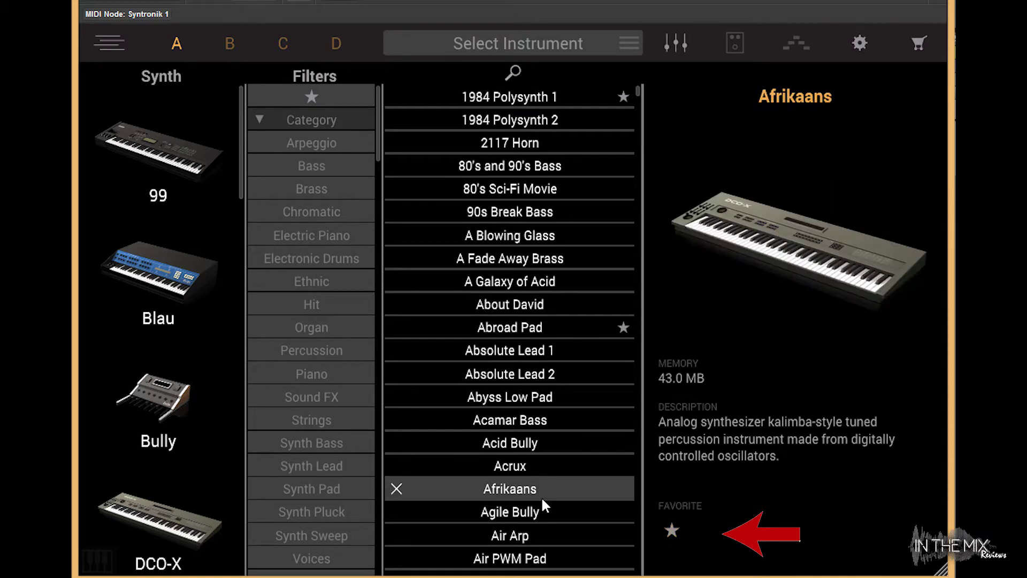
left_click(672, 529)
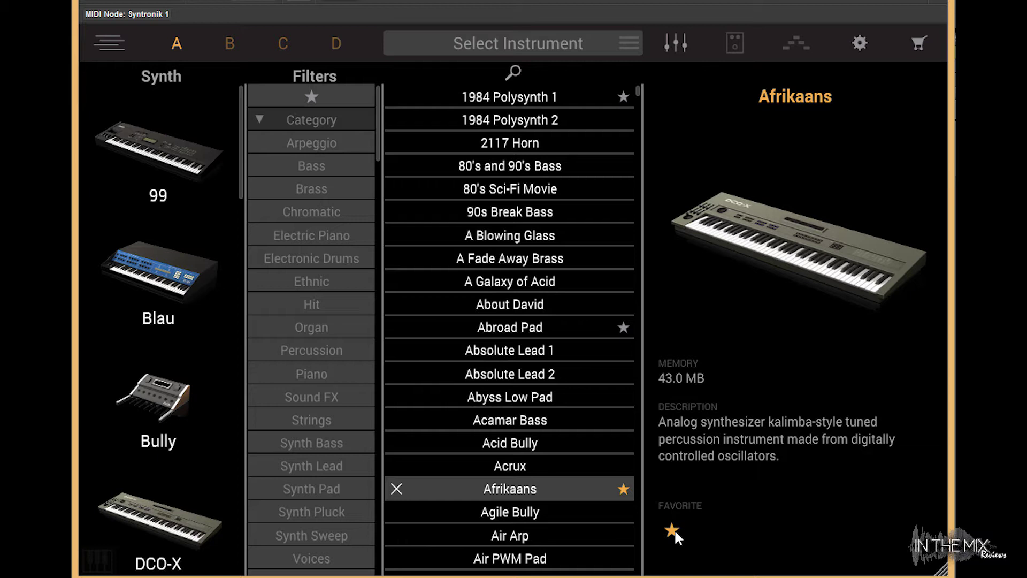
- Show only favorite presets and remove Afrikaans from the favorites
left_click(311, 96)
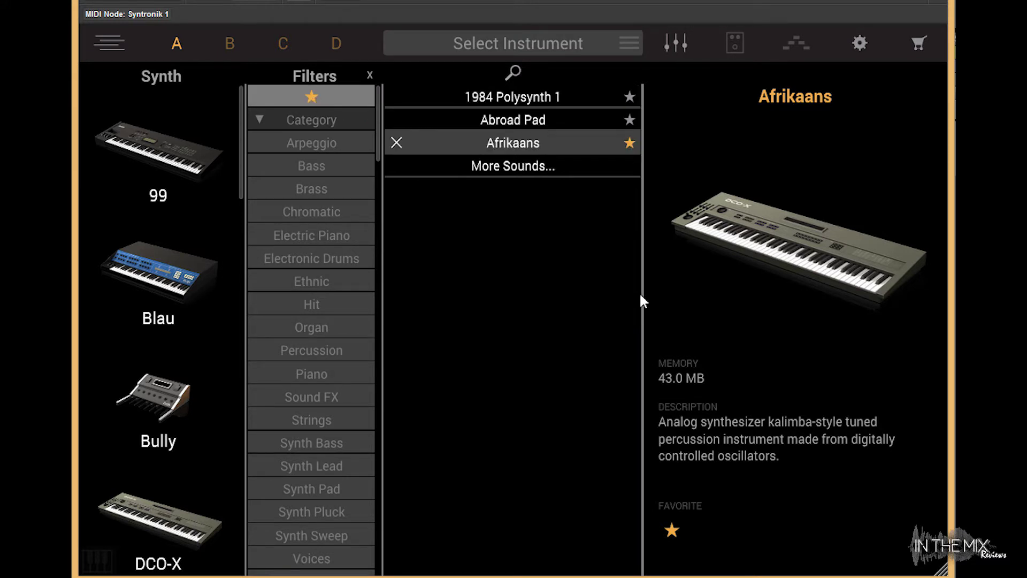
left_click(673, 530)
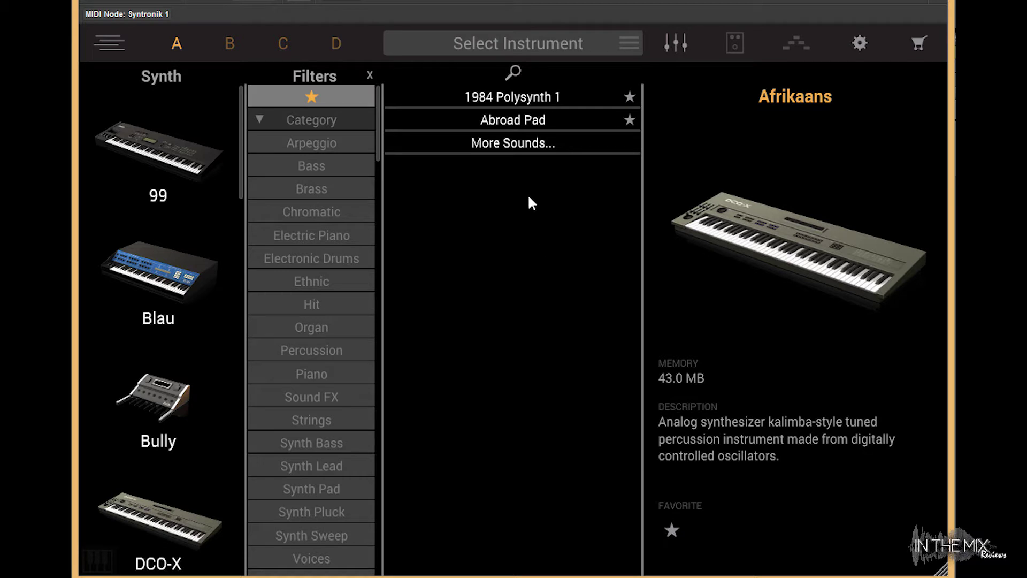
- Load the favorite preset Abroad Pad into part A and empty the instrument slot again
left_click(556, 124)
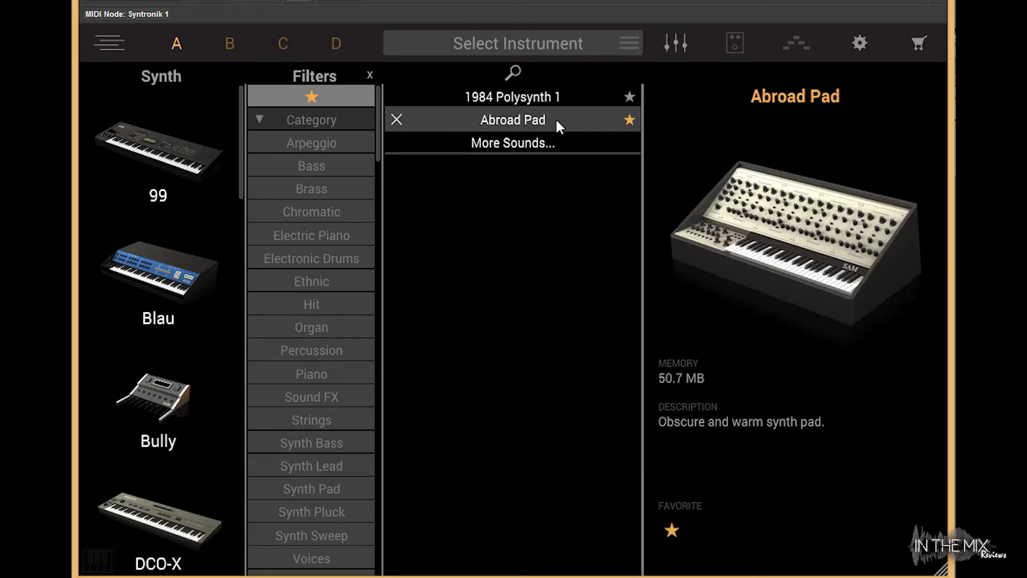
double_click(561, 120)
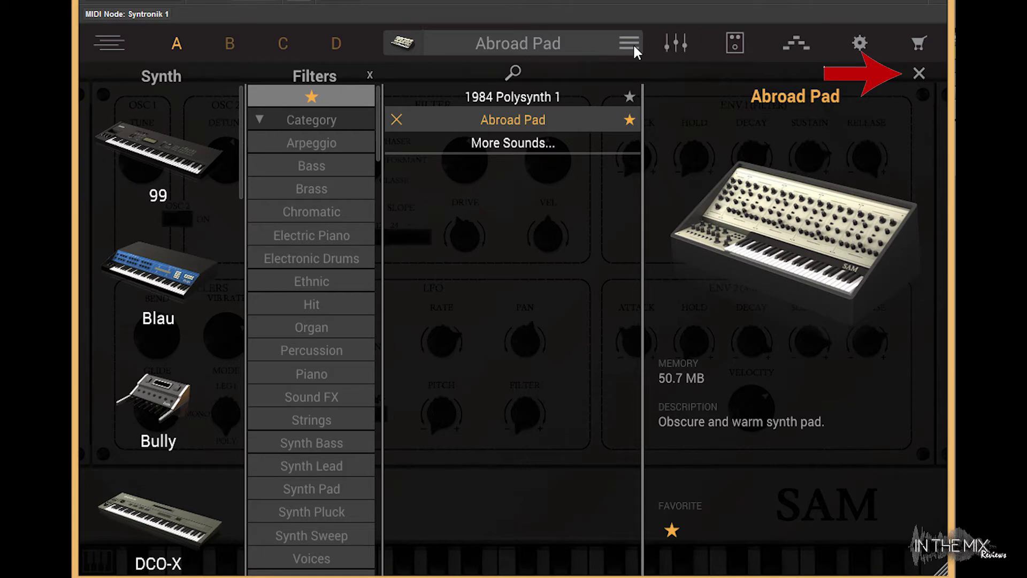
left_click(632, 44)
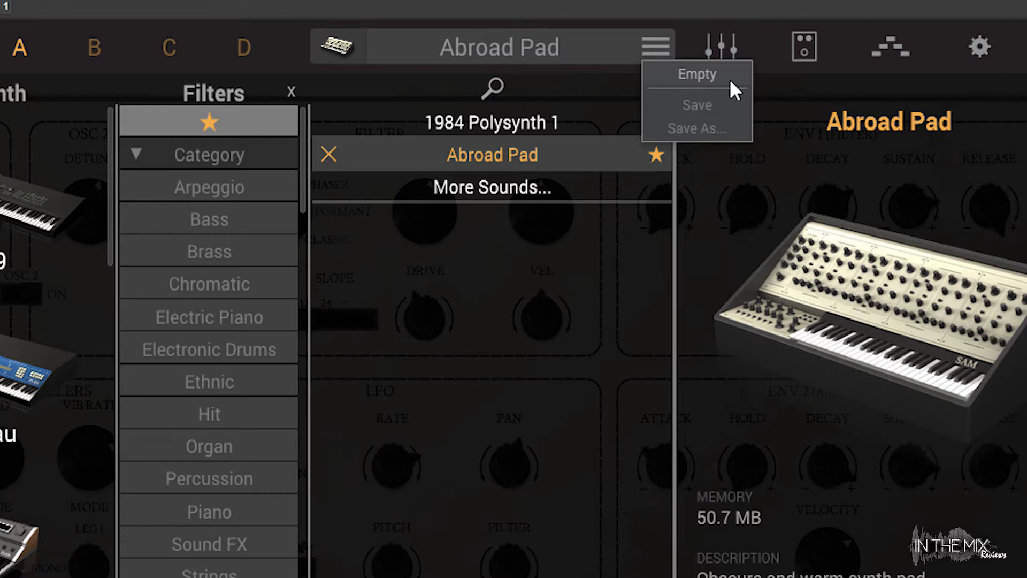
left_click(729, 79)
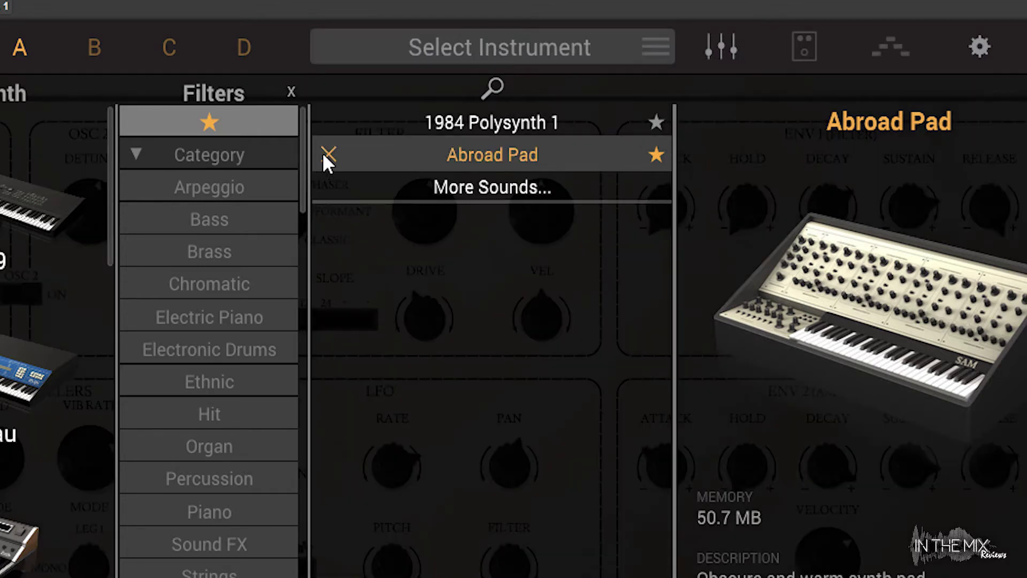
left_click(328, 154)
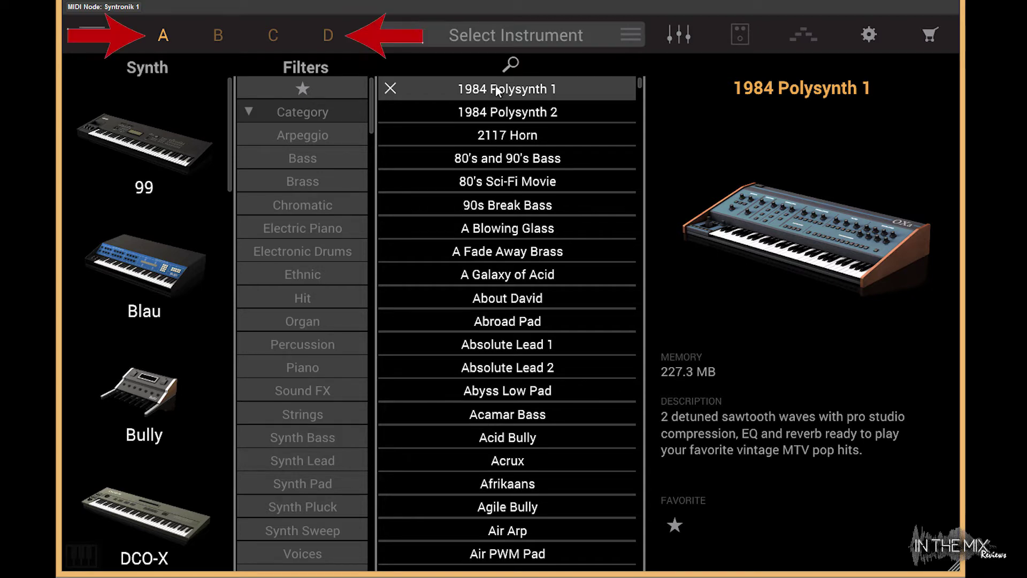
- Load the 1984 Polysynth 1 preset into part A and close the instrument browser
double_click(496, 90)
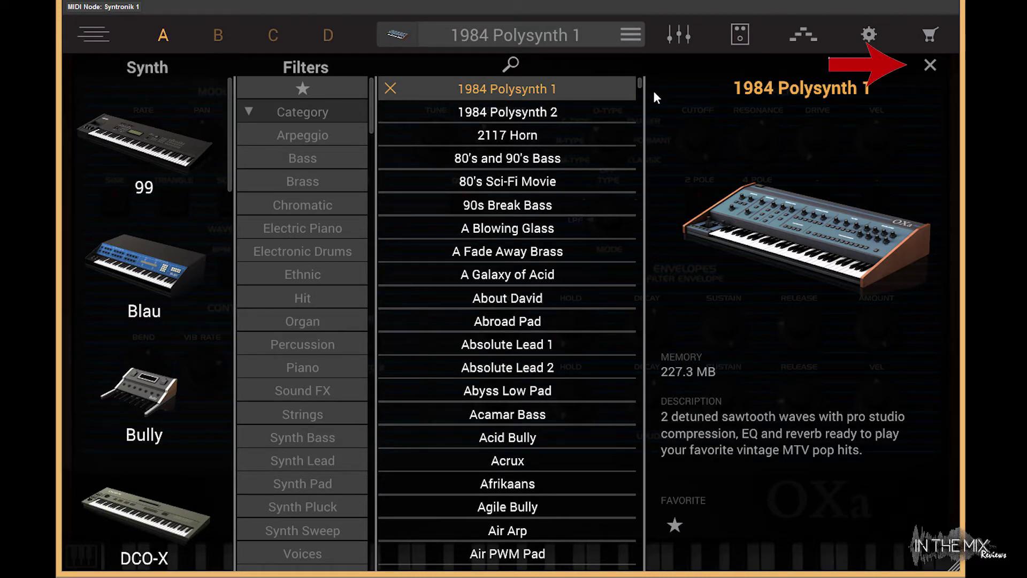
left_click(930, 65)
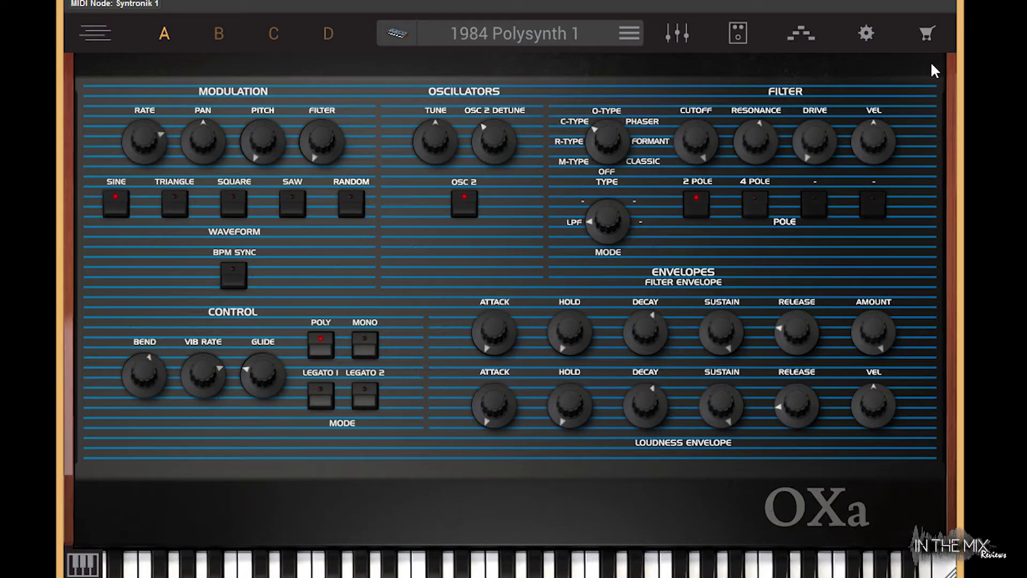
- Review the multi page with the part key ranges, the effects rack and the arpeggiator page, returning to the synth panel each time
left_click(92, 37)
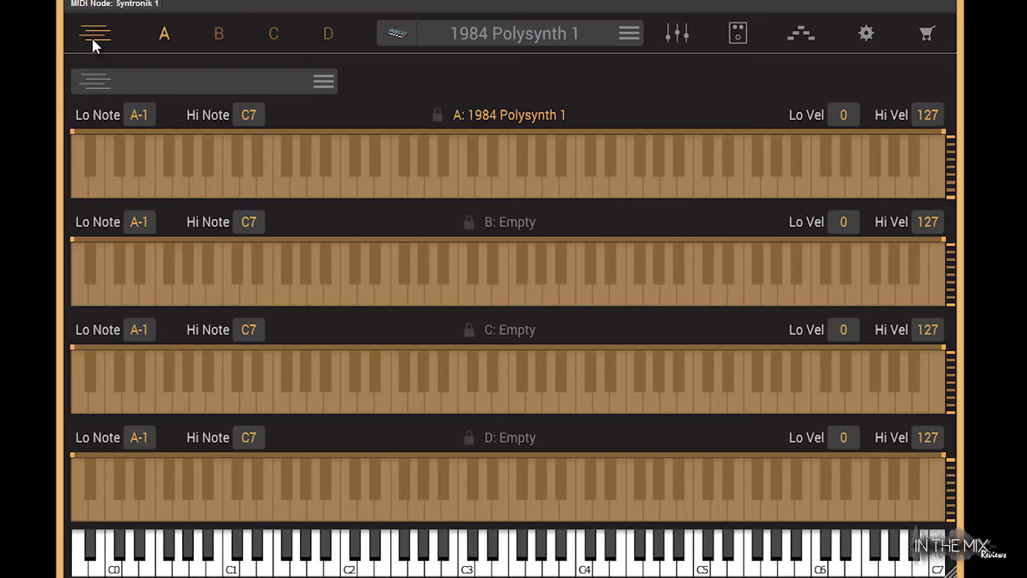
left_click(93, 40)
left_click(733, 35)
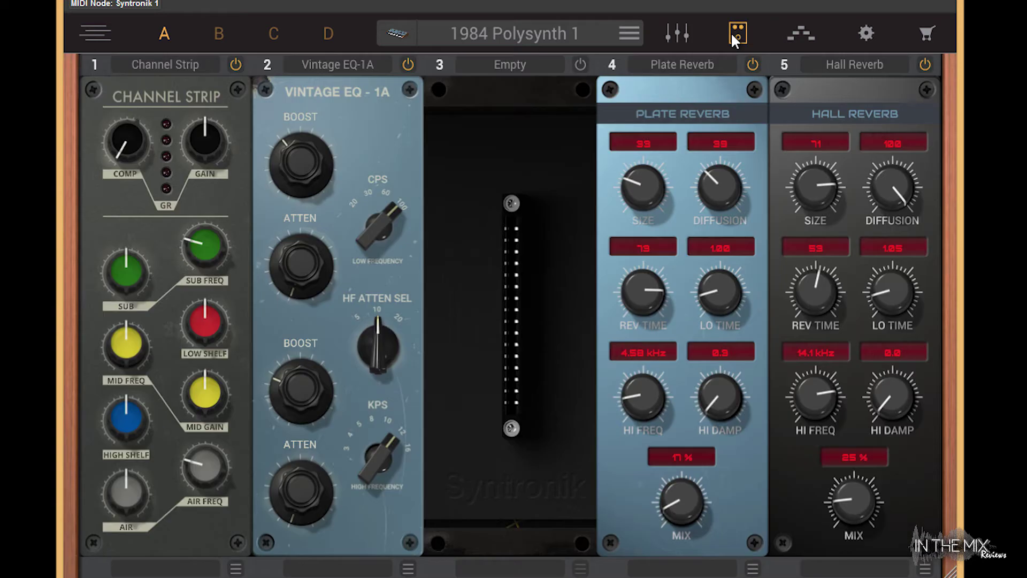
left_click(733, 36)
left_click(803, 36)
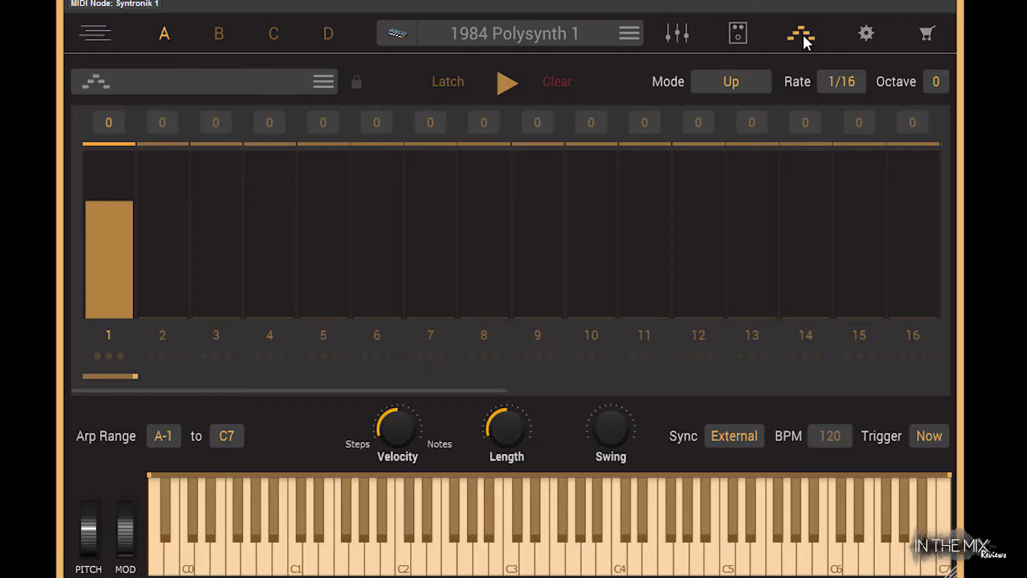
left_click(803, 36)
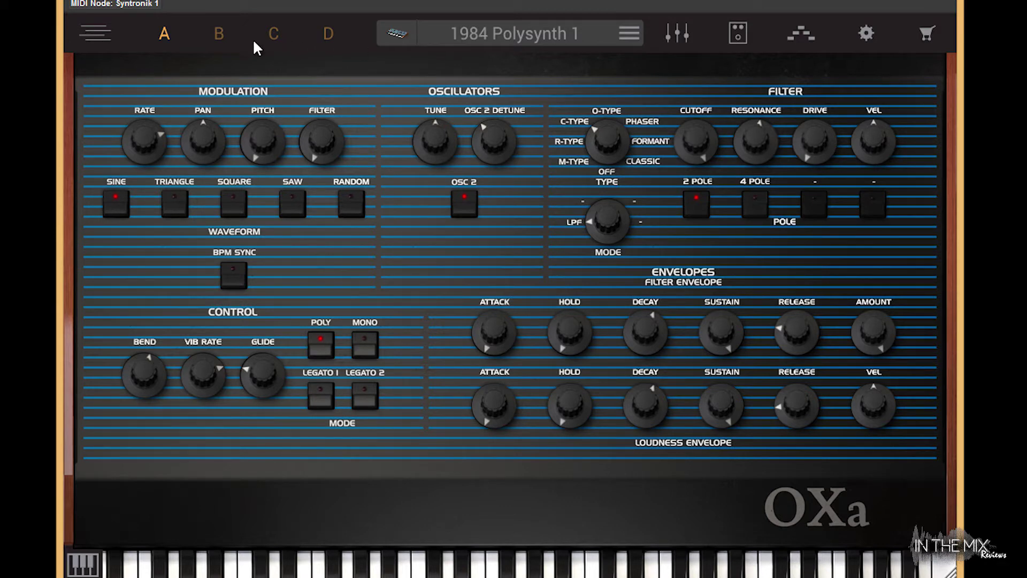
- View the synth panels loaded in parts B, C and D and return to part A
left_click(217, 37)
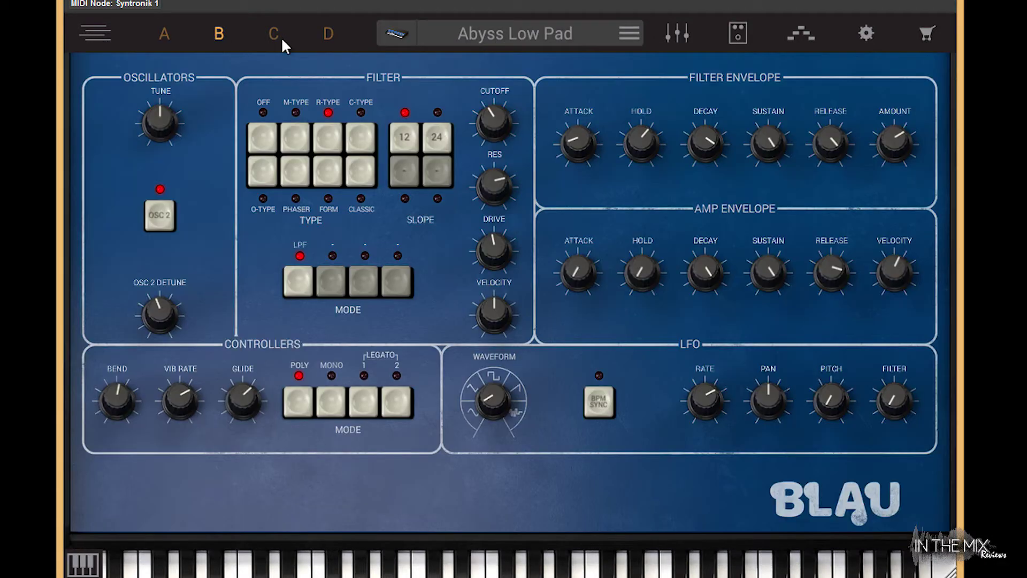
left_click(275, 37)
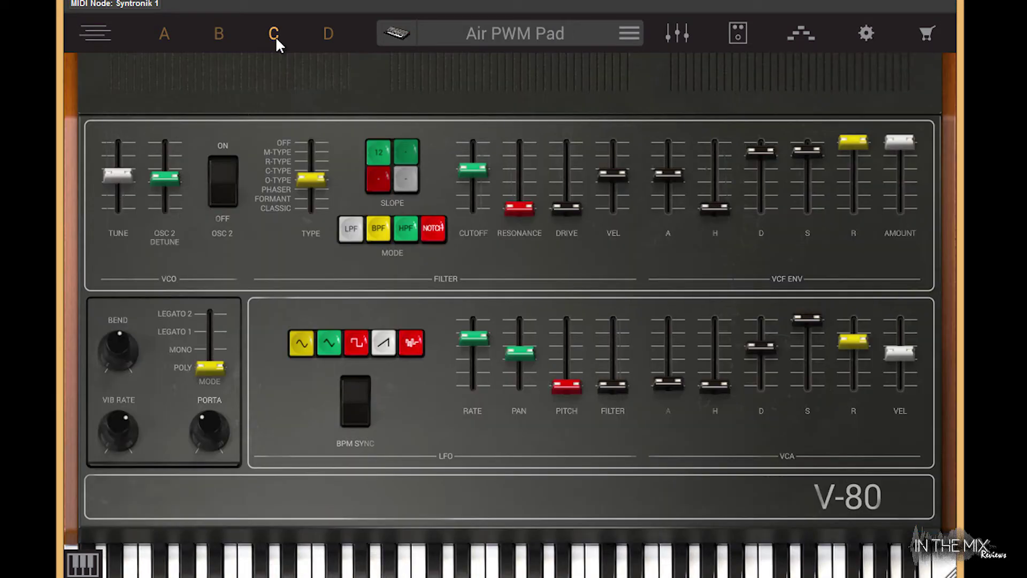
left_click(329, 35)
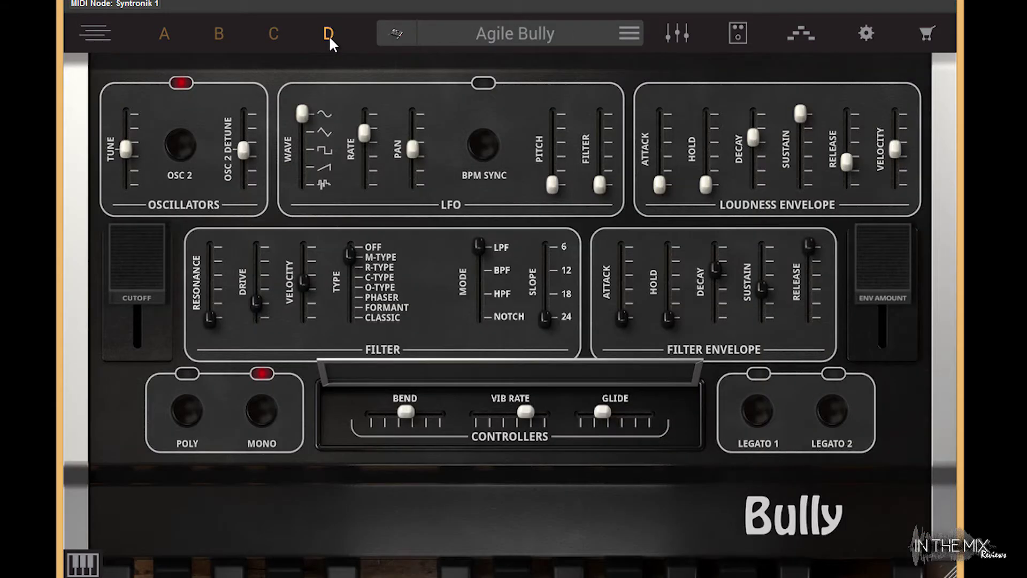
left_click(169, 38)
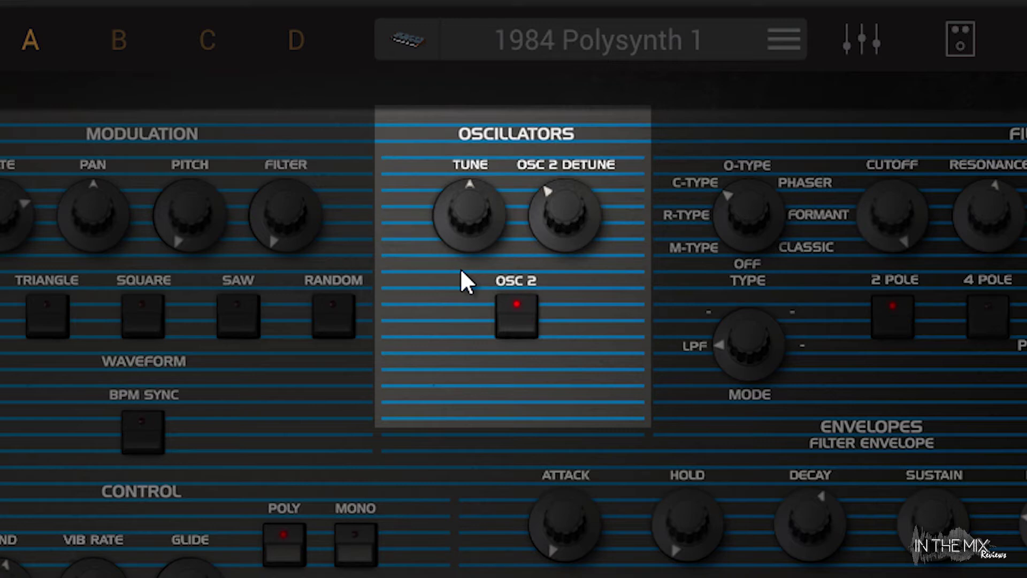
- Toggle oscillator 2 and try the R-Type, M-Type, C-Type and O-Type filters, ending on M-Type
left_click(518, 320)
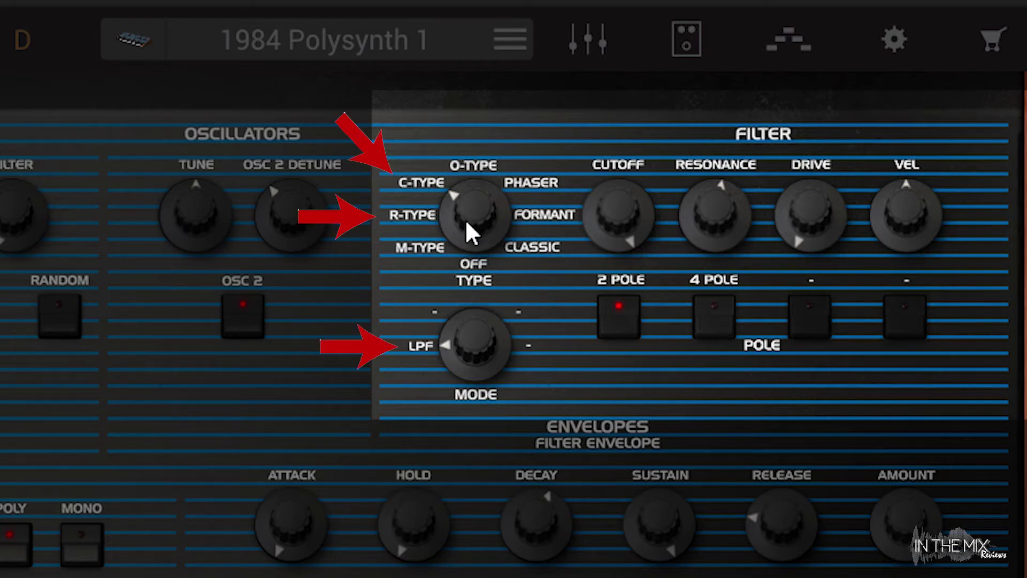
left_click_drag(451, 224, 456, 259)
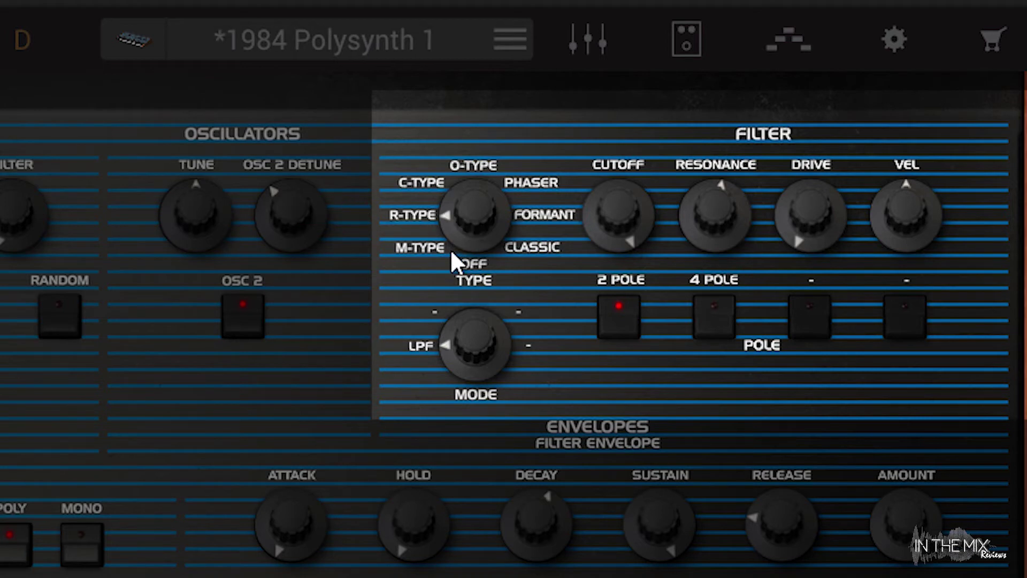
left_click_drag(452, 223, 456, 277)
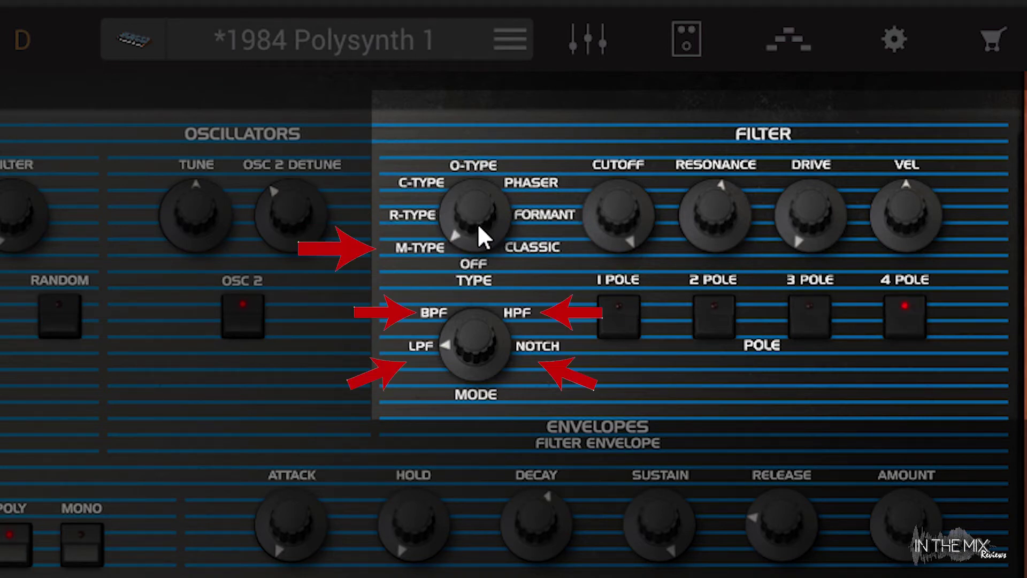
left_click_drag(479, 225, 486, 89)
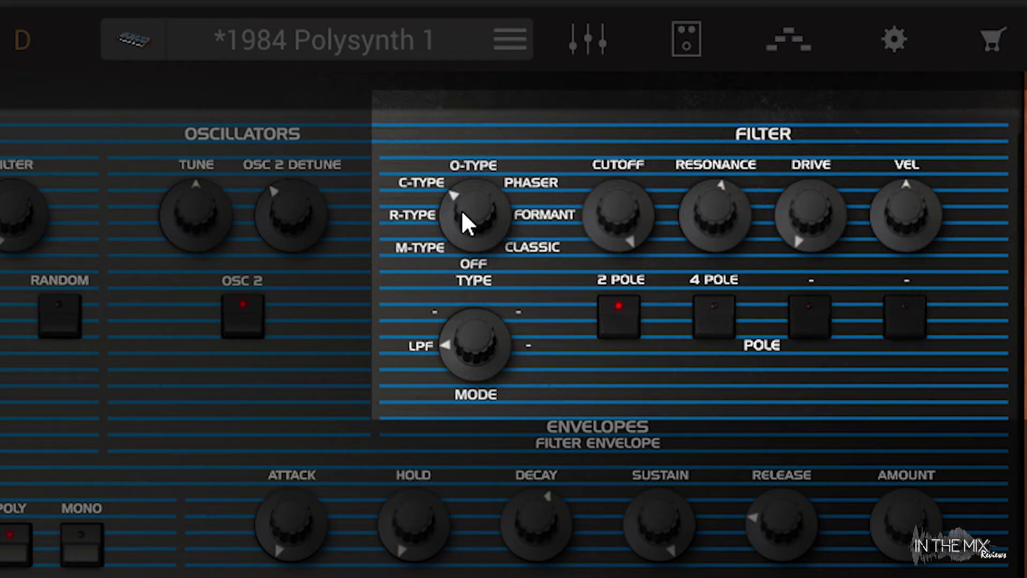
left_click_drag(462, 213, 476, 162)
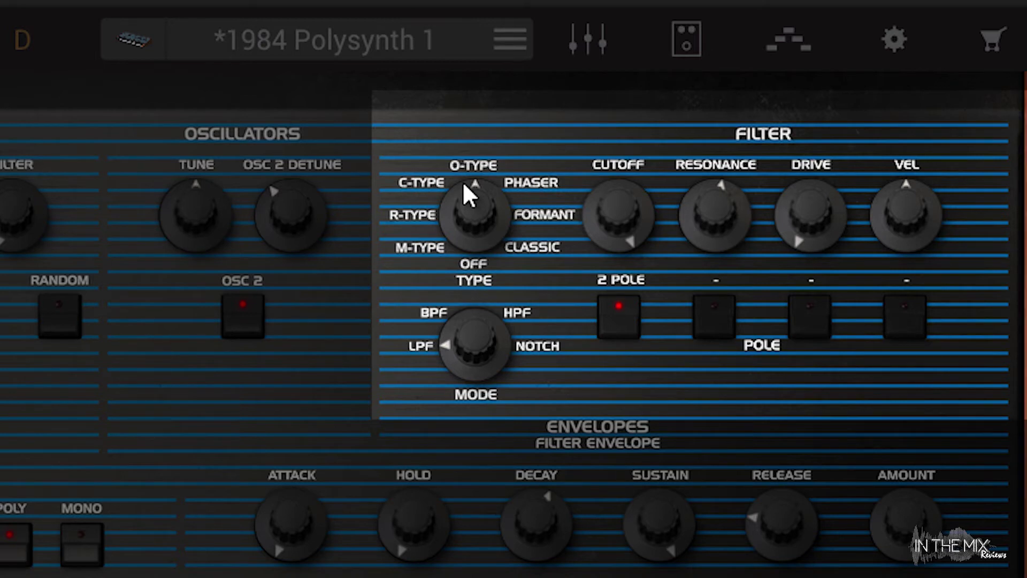
left_click_drag(464, 187, 464, 406)
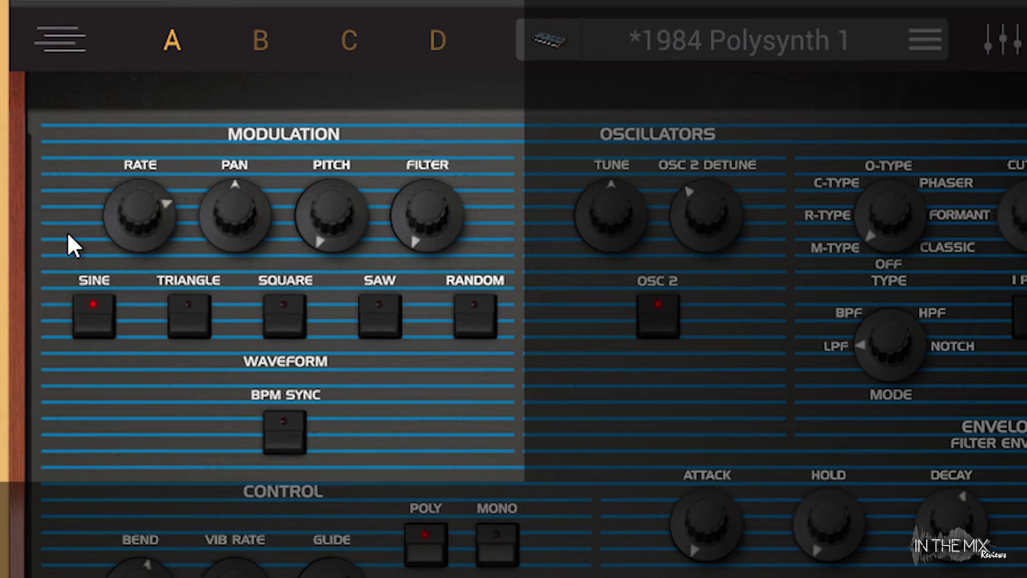
- Try the triangle, square, saw and random modulation waveforms, return to sine, and switch BPM Sync on and off
left_click(192, 316)
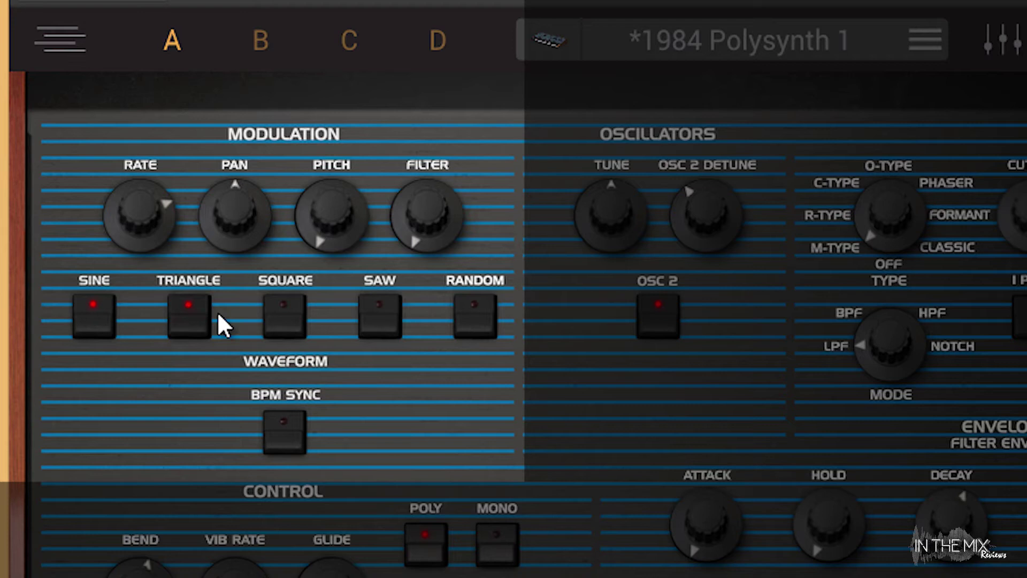
left_click(274, 314)
left_click(401, 314)
left_click(484, 323)
left_click(91, 320)
left_click(268, 423)
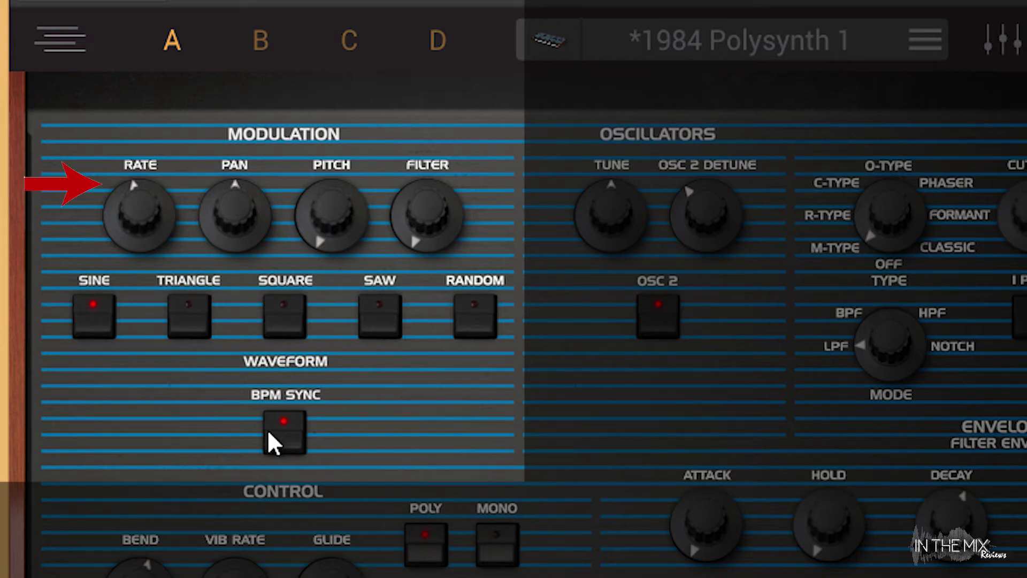
left_click(270, 431)
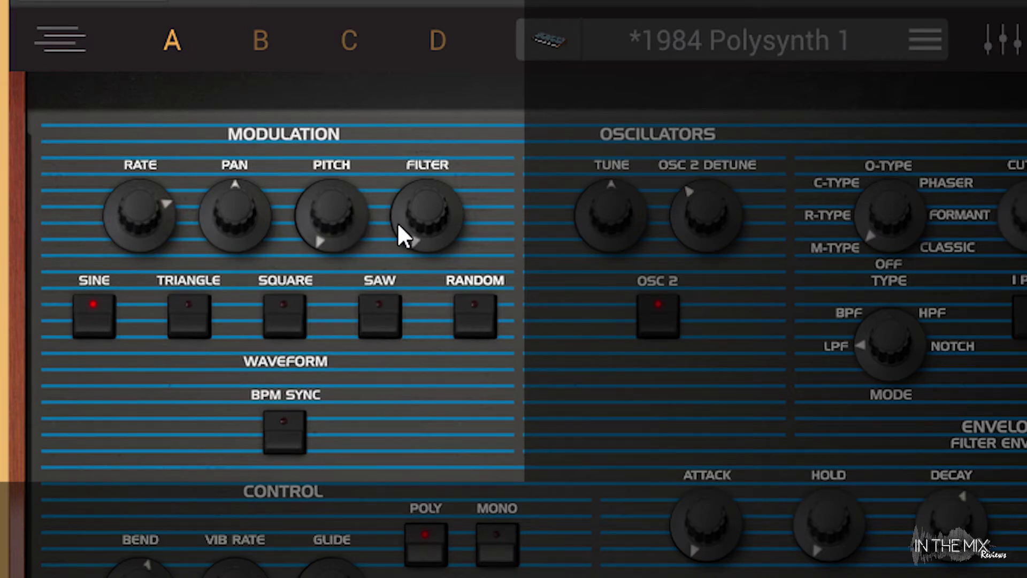
mouse_move(420, 223)
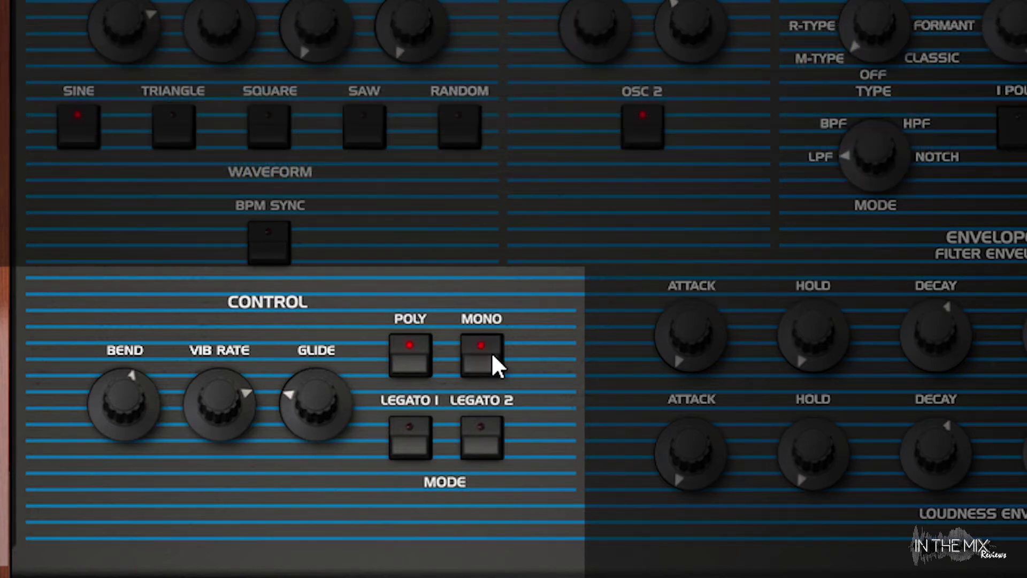
- Try the Mono, Legato 1 and Legato 2 voice modes in the Control section
left_click(492, 356)
left_click(406, 450)
left_click(486, 450)
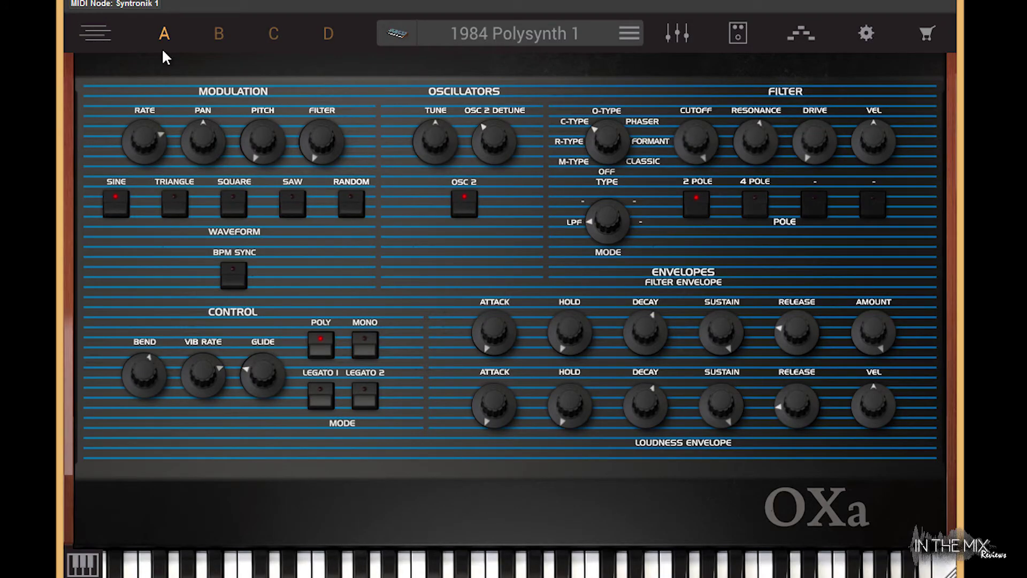
- Start saving the 1984 Polysynth 1 sound as a new instrument named My Instrument, keeping User as the folder
left_click(628, 38)
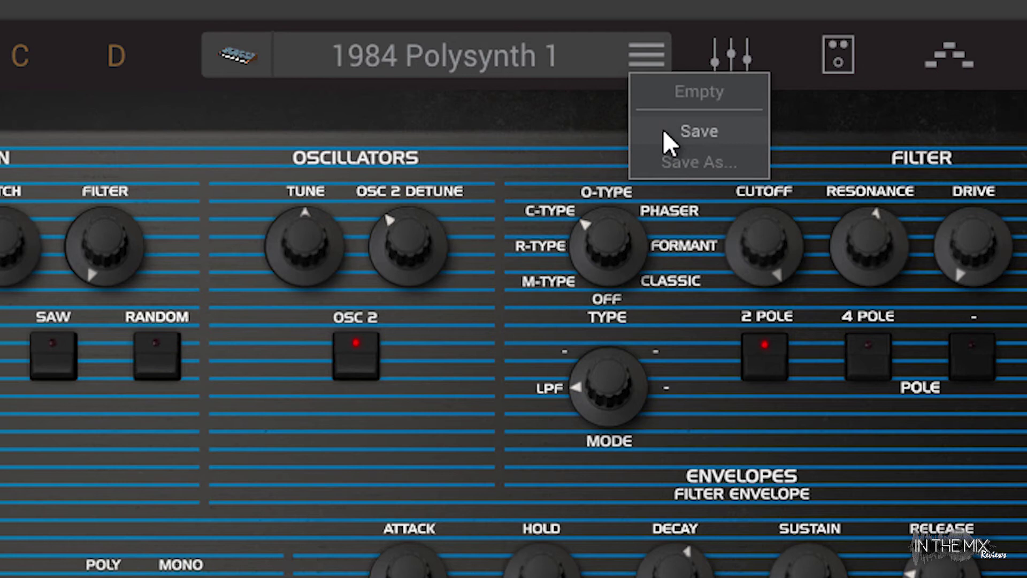
left_click(647, 158)
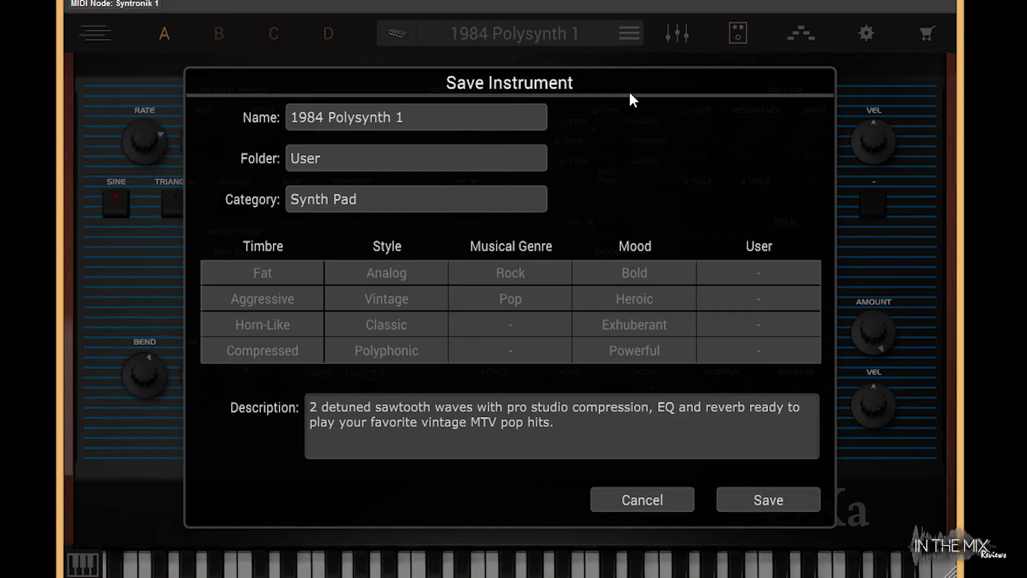
left_click(468, 118)
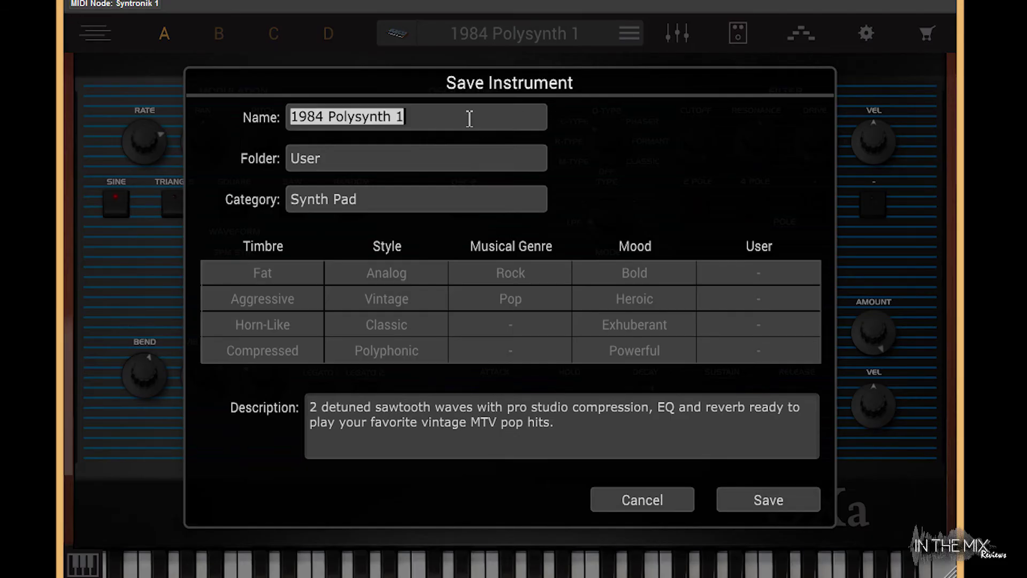
type("My In")
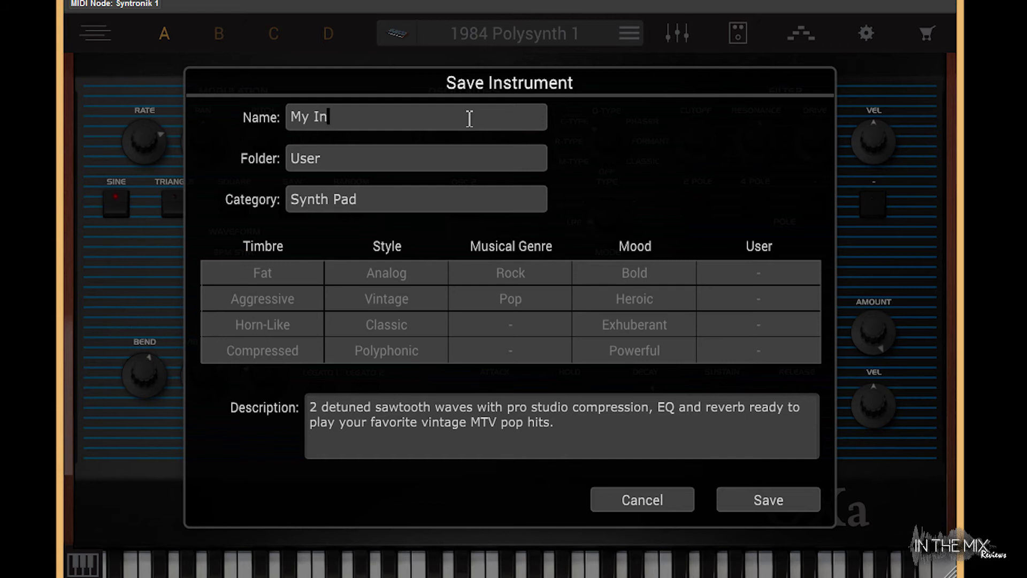
type("strument")
left_click(449, 160)
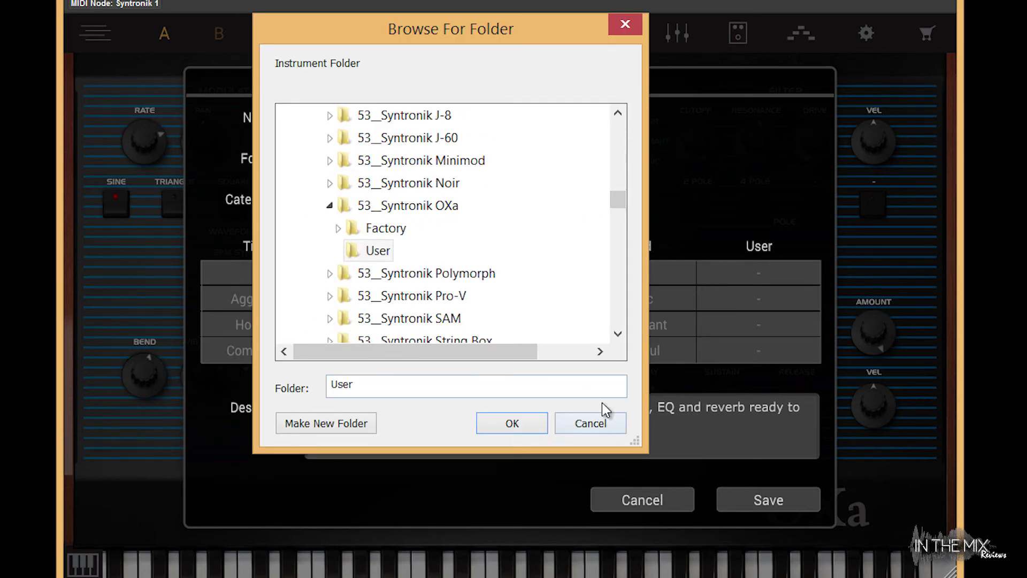
left_click(598, 423)
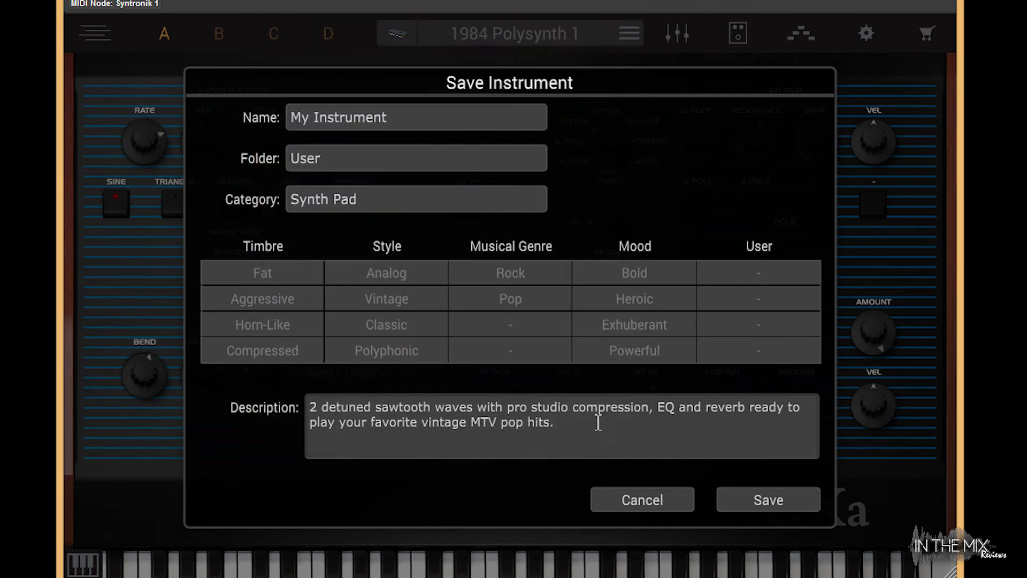
- Edit the instrument's tags: clear the Fat timbre, add EDM as a musical genre and enter Funny as a user tag
left_click(289, 273)
left_click(267, 257)
left_click(523, 321)
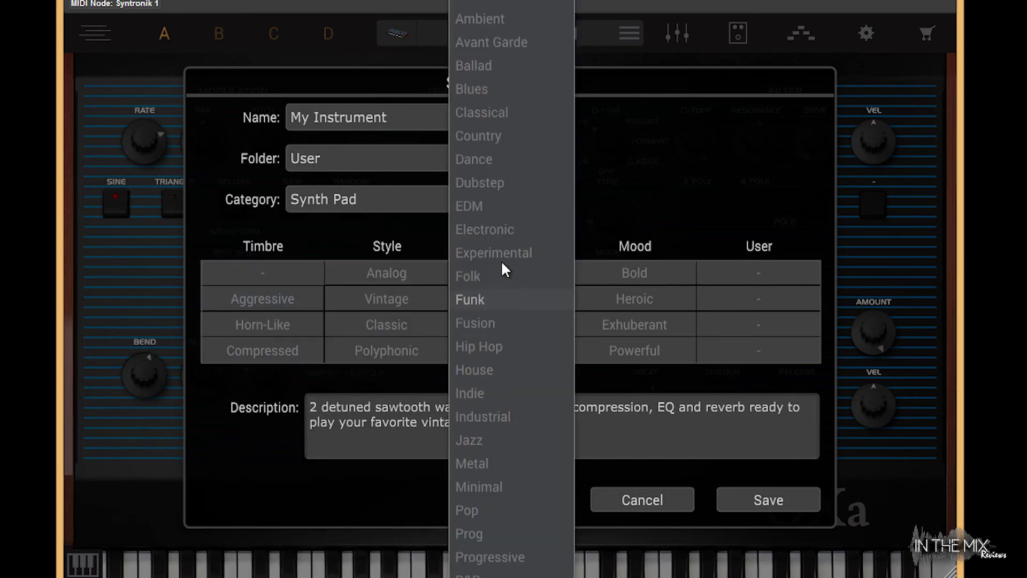
left_click(478, 209)
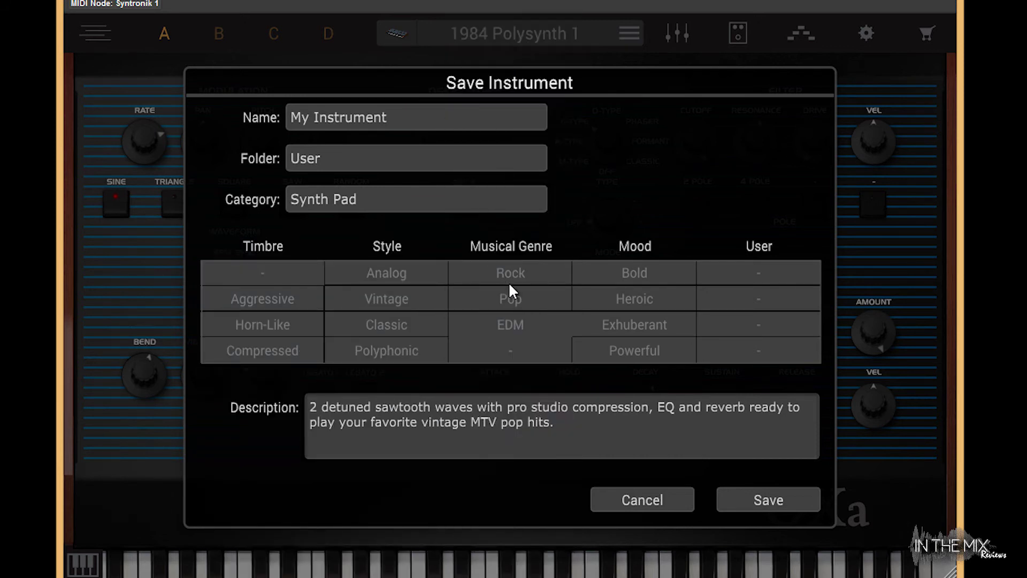
left_click(717, 277)
type("Funny")
- Replace the instrument's description with "This is a random instrument." and save the instrument
left_click(612, 428)
key("ctrl+a")
type("This ")
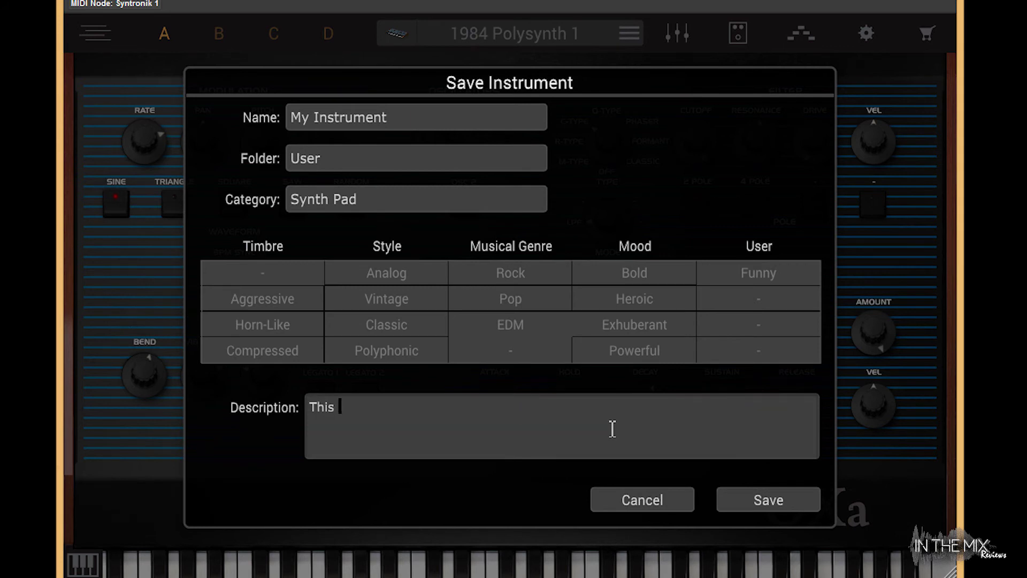
type("is a random instrument.")
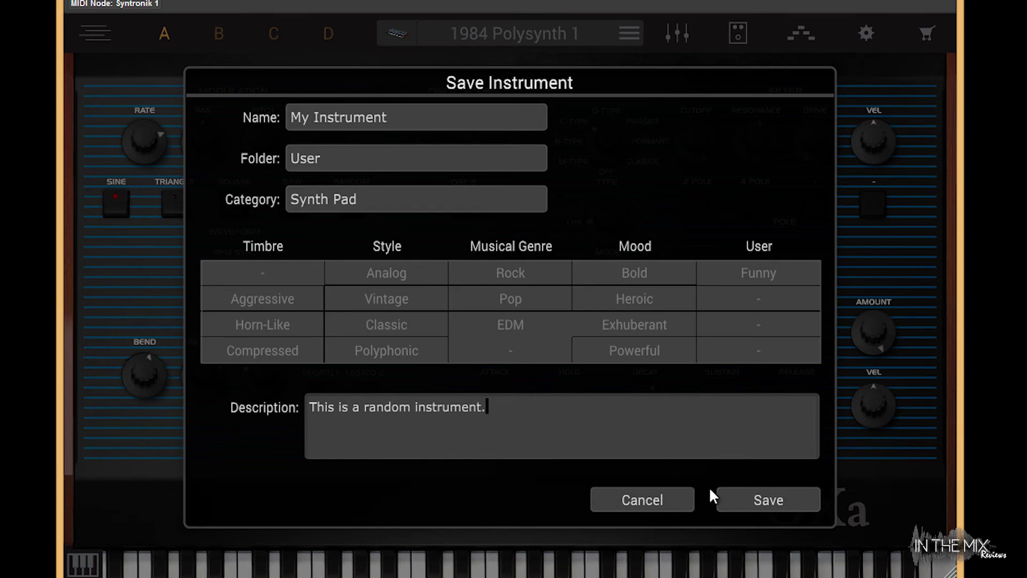
left_click(747, 507)
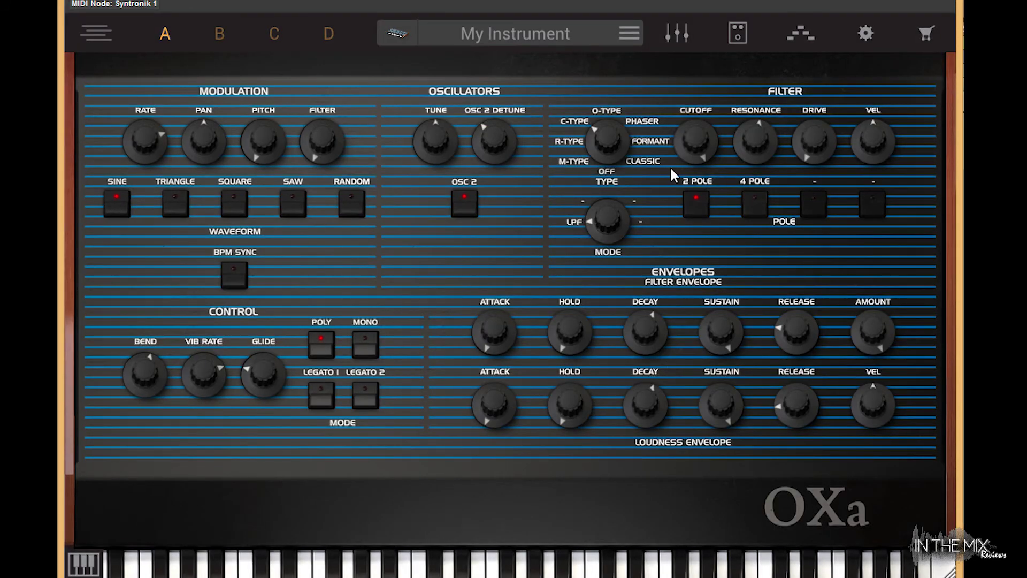
- Empty part A, filter the instrument list by the Funny user tag and clear that filter again
left_click(627, 45)
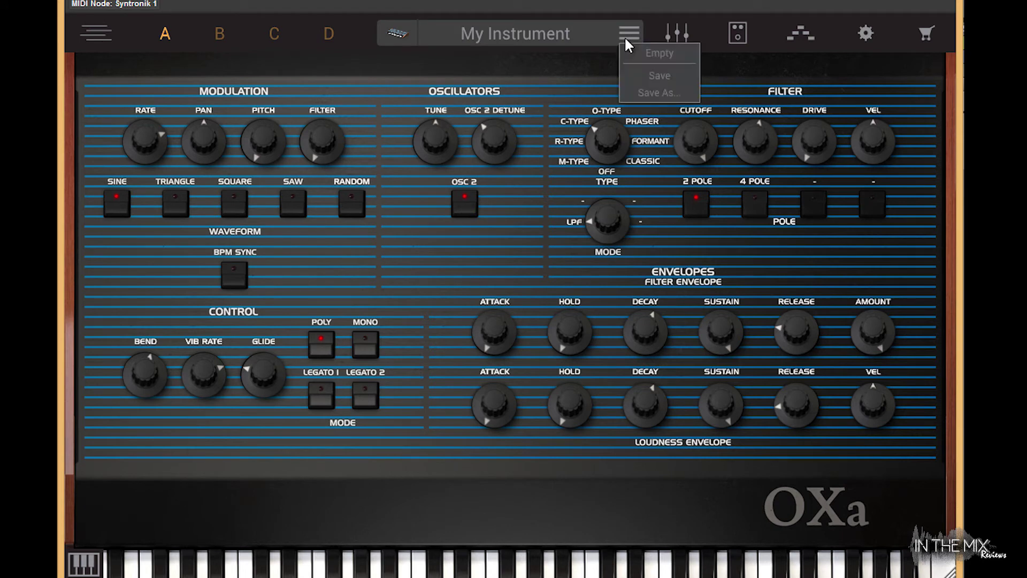
left_click(658, 52)
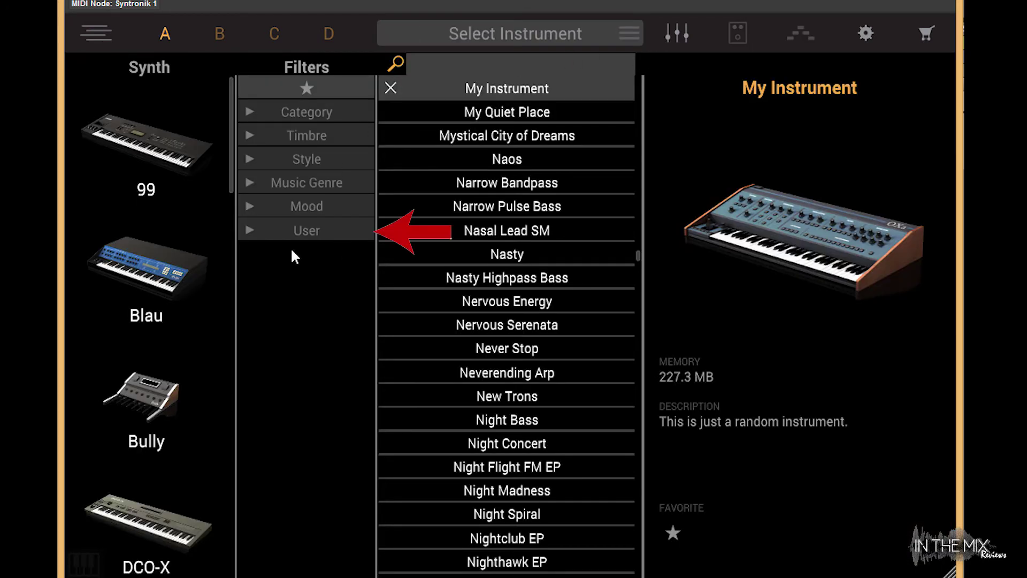
left_click(252, 232)
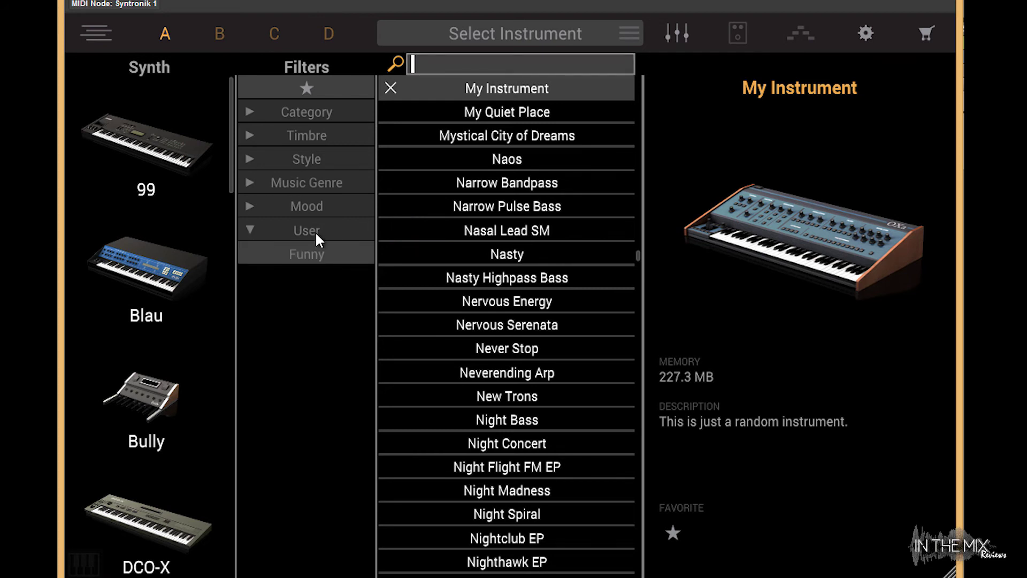
left_click(314, 255)
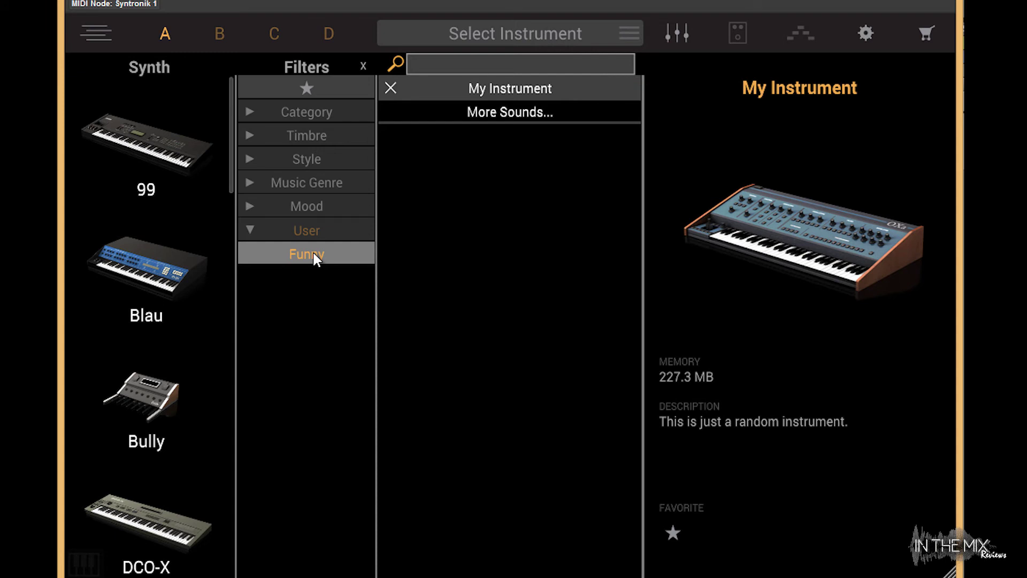
left_click(315, 256)
- Search the instruments for "My ins", load My Instrument into part A, clear the search and close the browser
left_click(519, 70)
type("My ins")
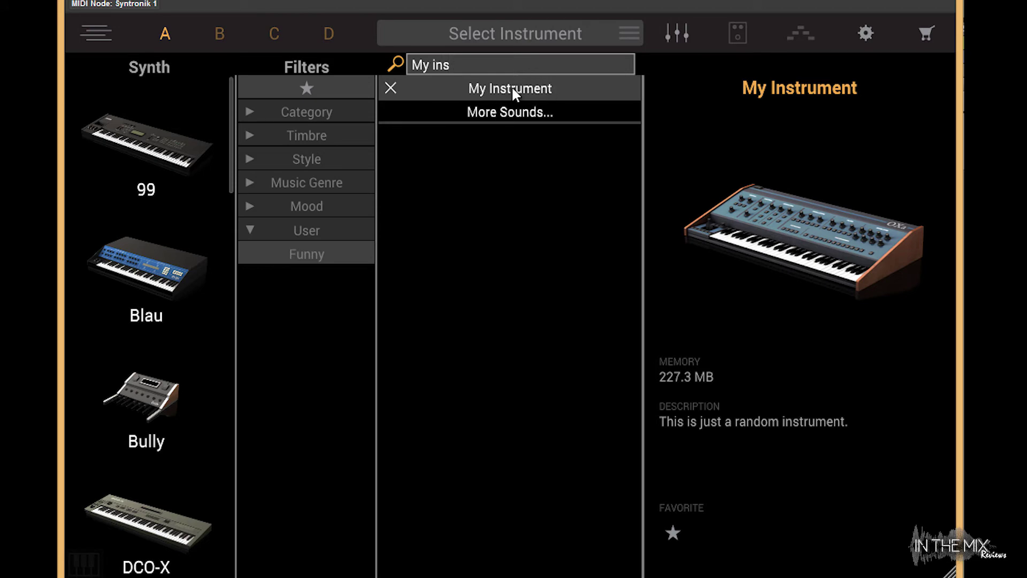
left_click(512, 81)
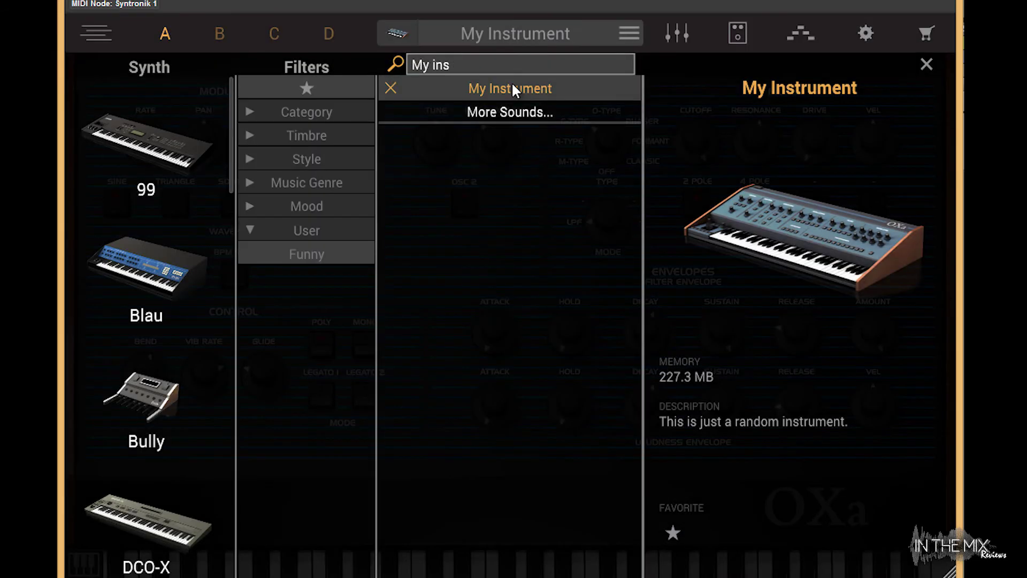
key("BackSpace")
key("BackSpace")
key("BackSpace")
key("BackSpace")
key("BackSpace")
key("BackSpace")
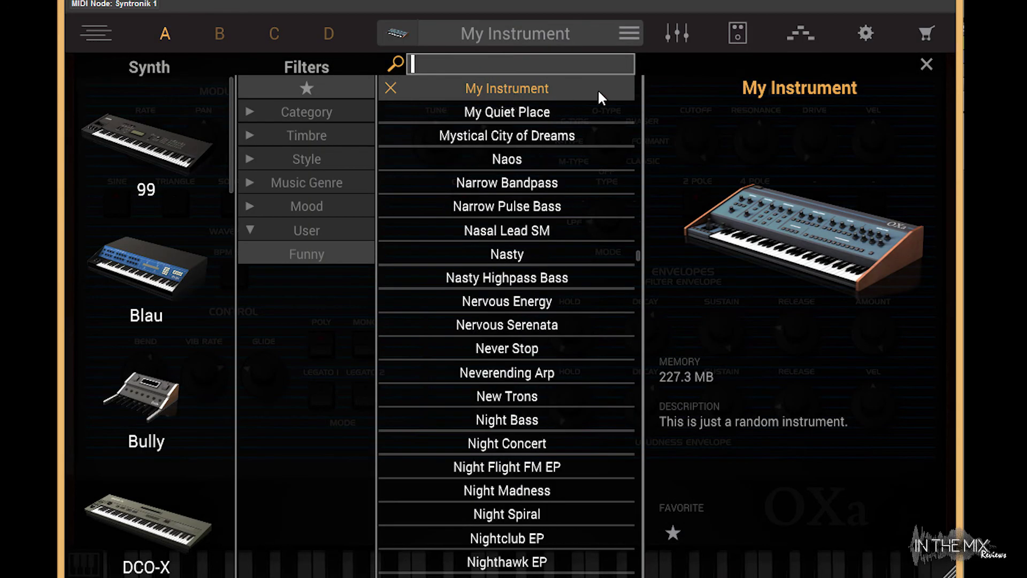
left_click(927, 65)
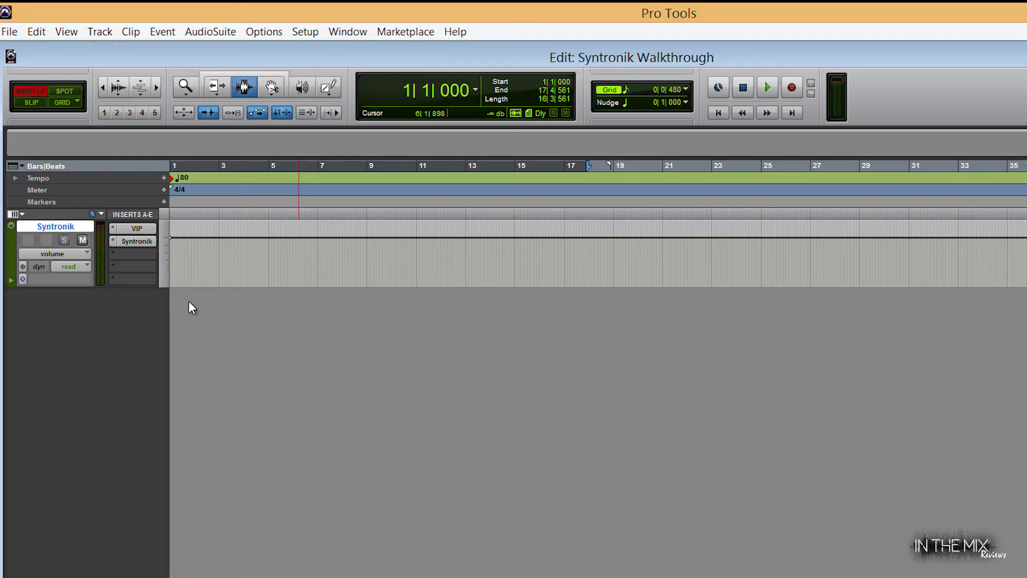
- Switch to the VIP plug-in and set the type of Knob 1 in Bank A to Midi CC
left_click(136, 240)
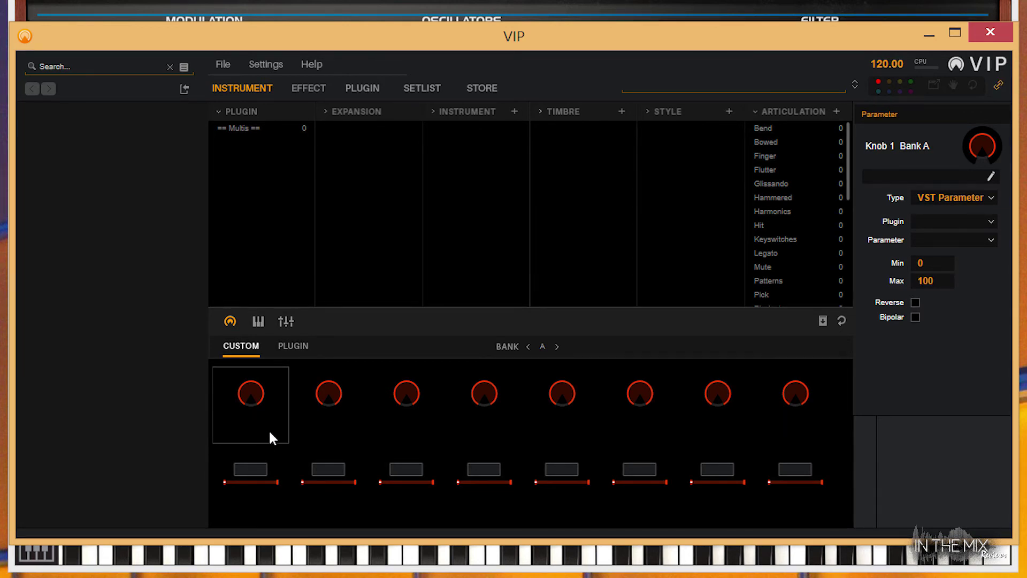
left_click(991, 199)
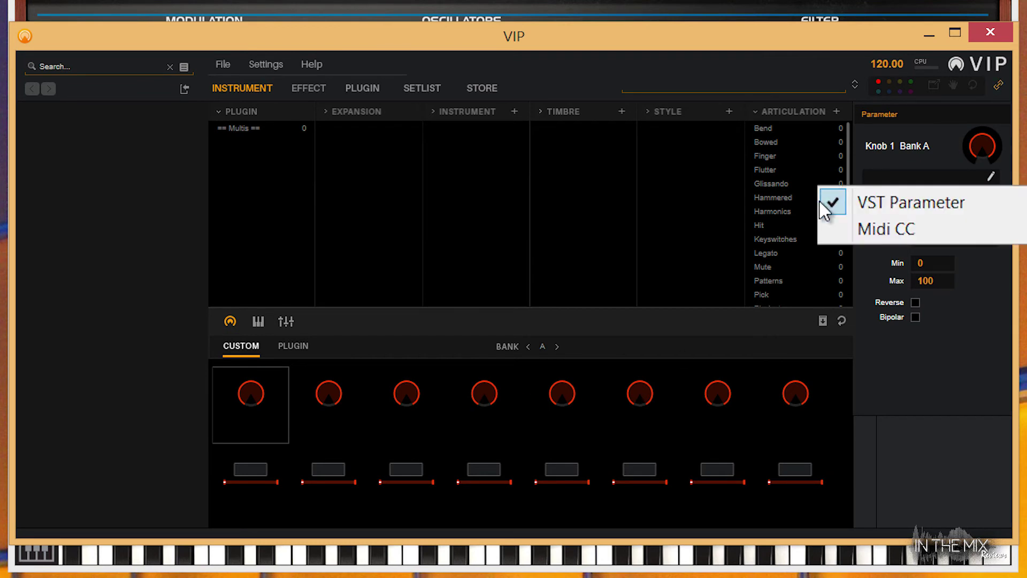
left_click(826, 230)
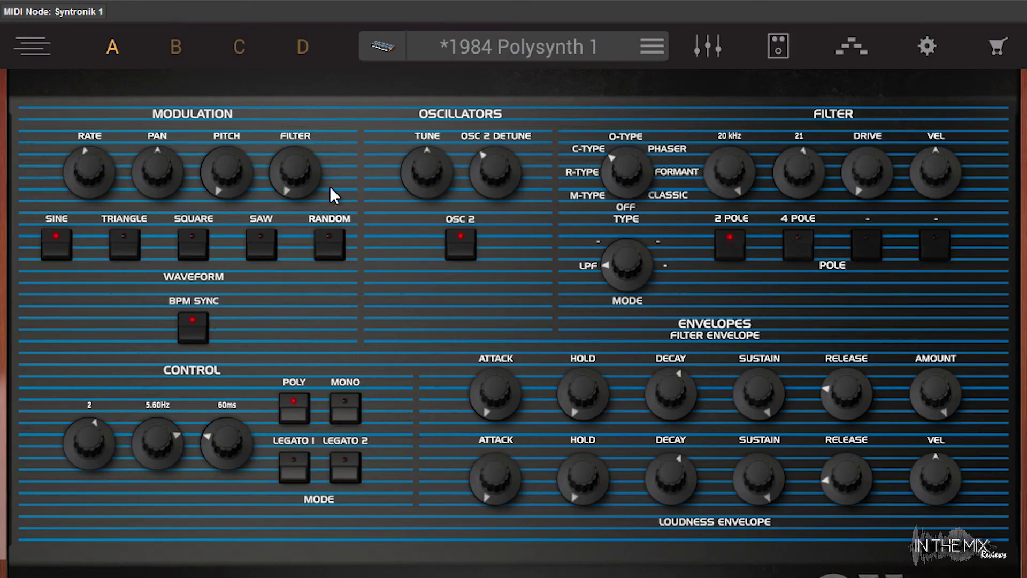
- View the MIDI options of the modulation Filter knob, the Pitch knob and the Square waveform switch in Syntronik
right_click(304, 167)
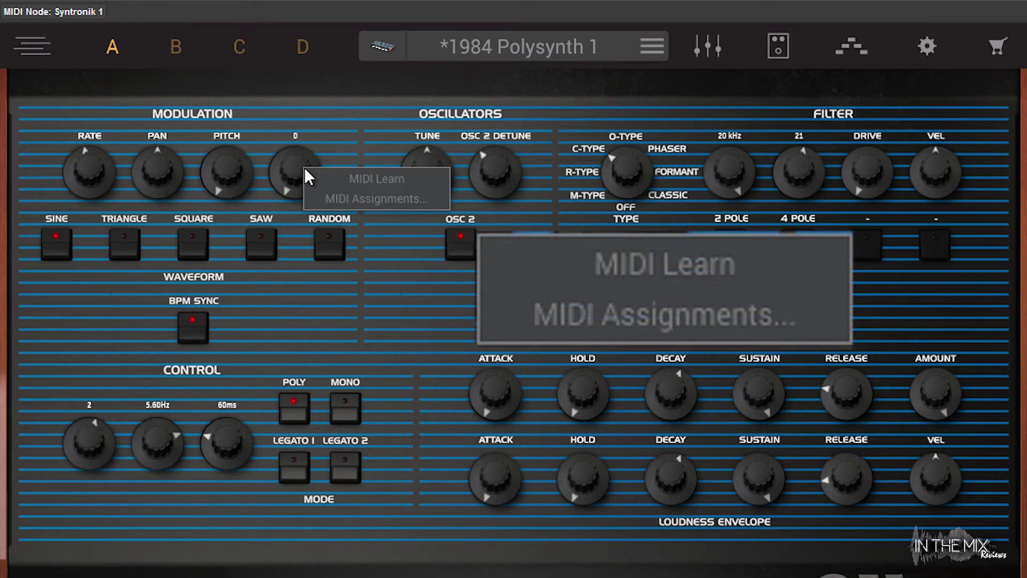
right_click(239, 165)
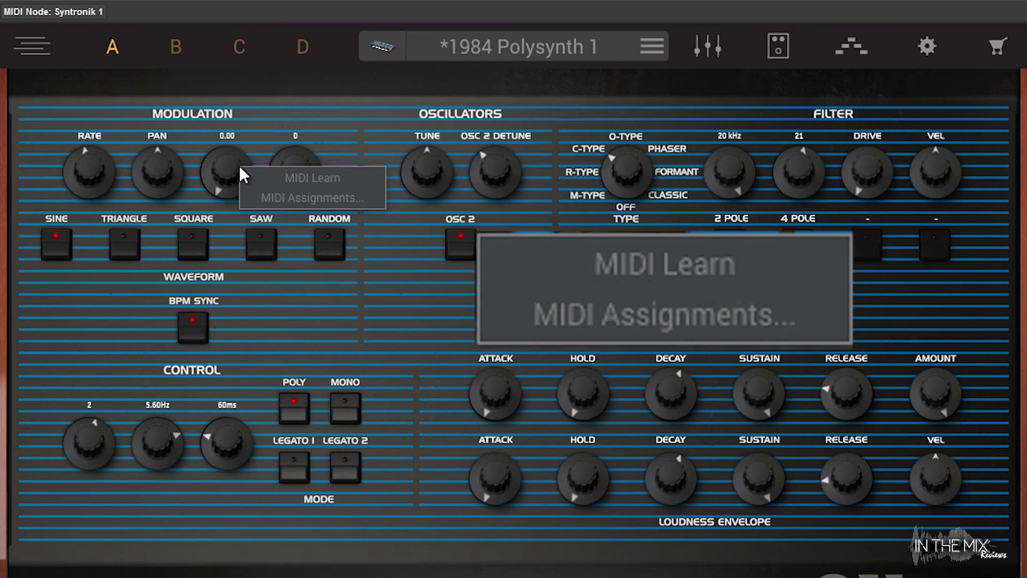
right_click(193, 248)
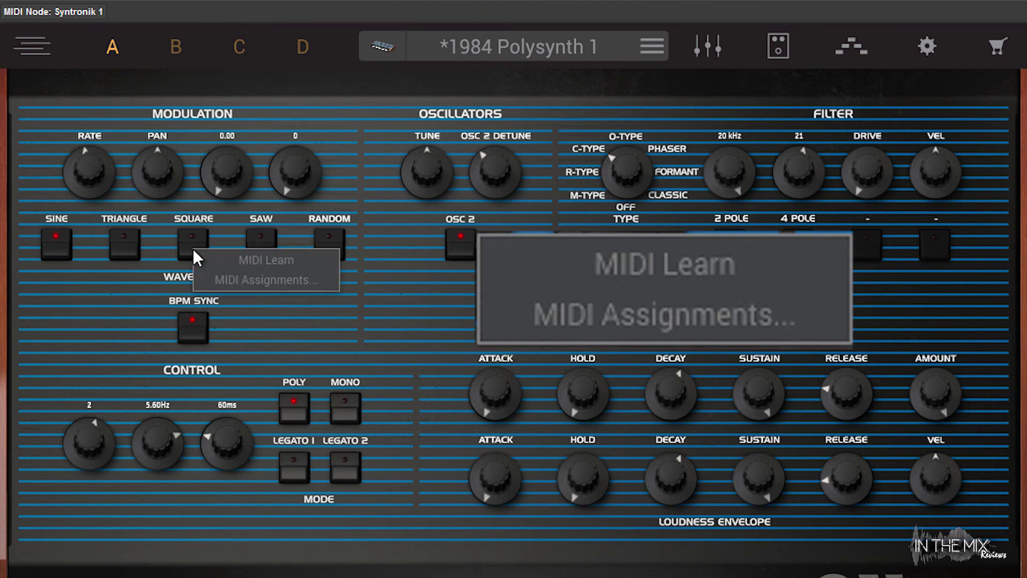
key("Escape")
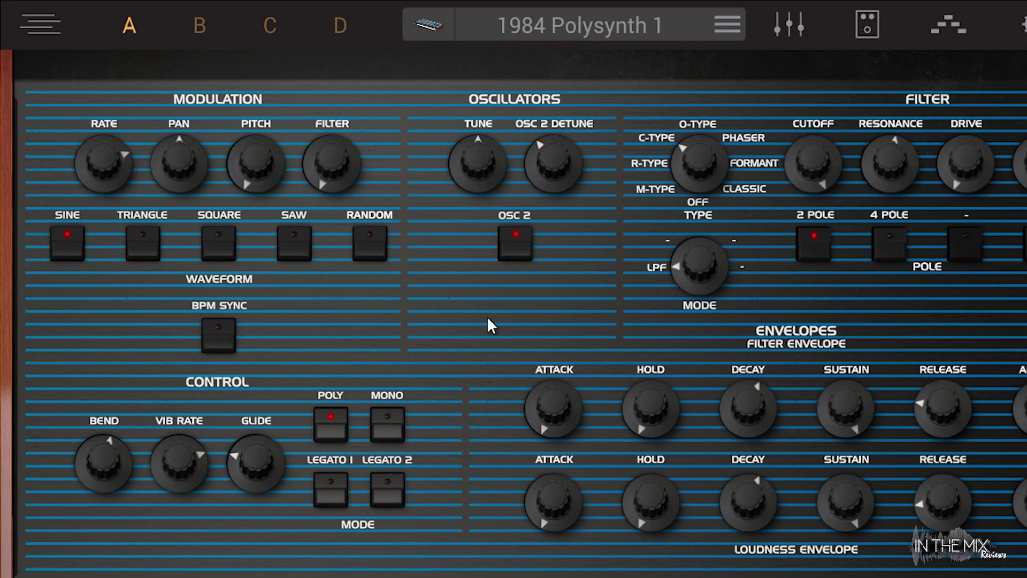
- View the MIDI Assignments of part A from the modulation Filter knob and close the list
right_click(331, 156)
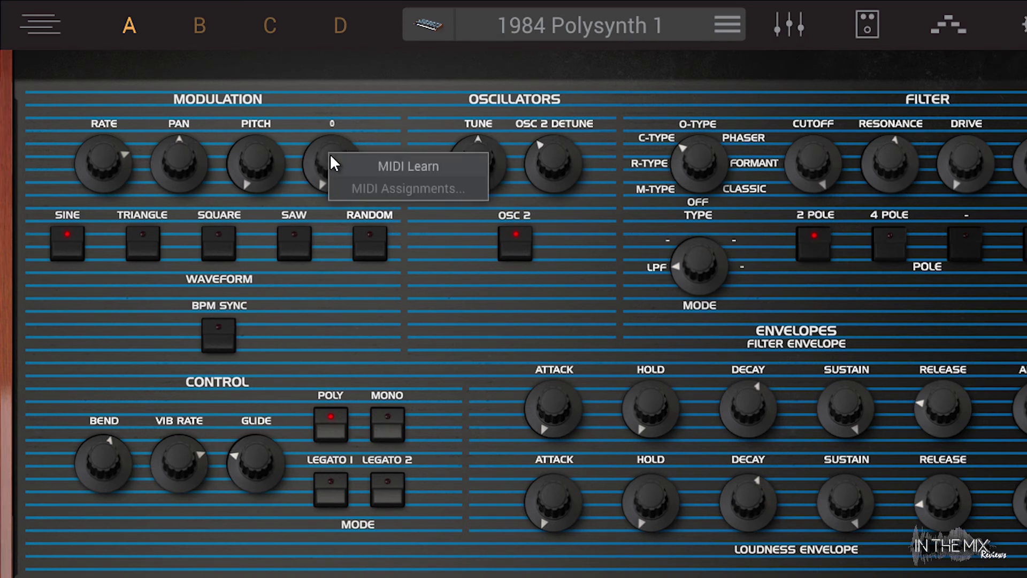
left_click(340, 188)
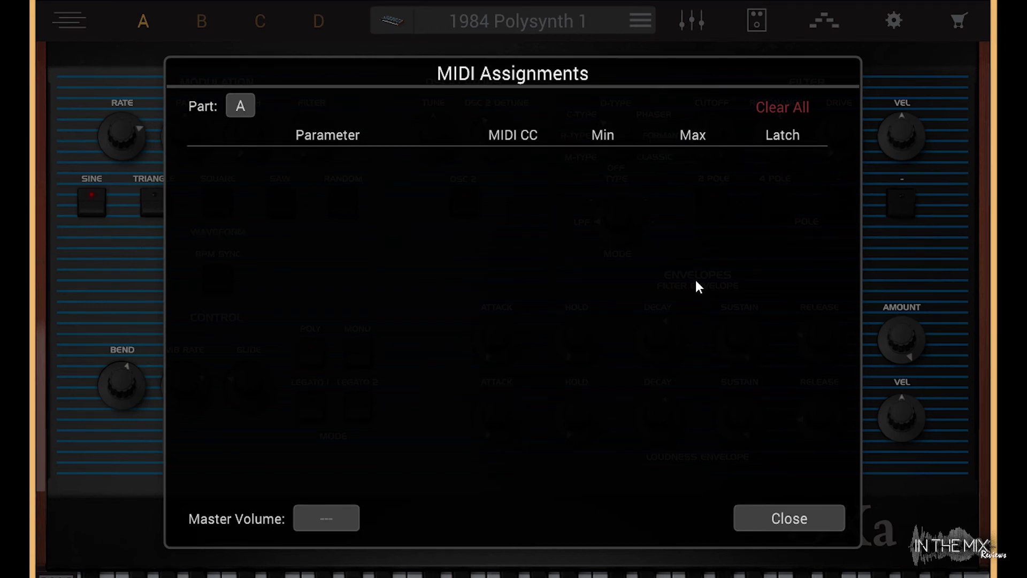
left_click(756, 515)
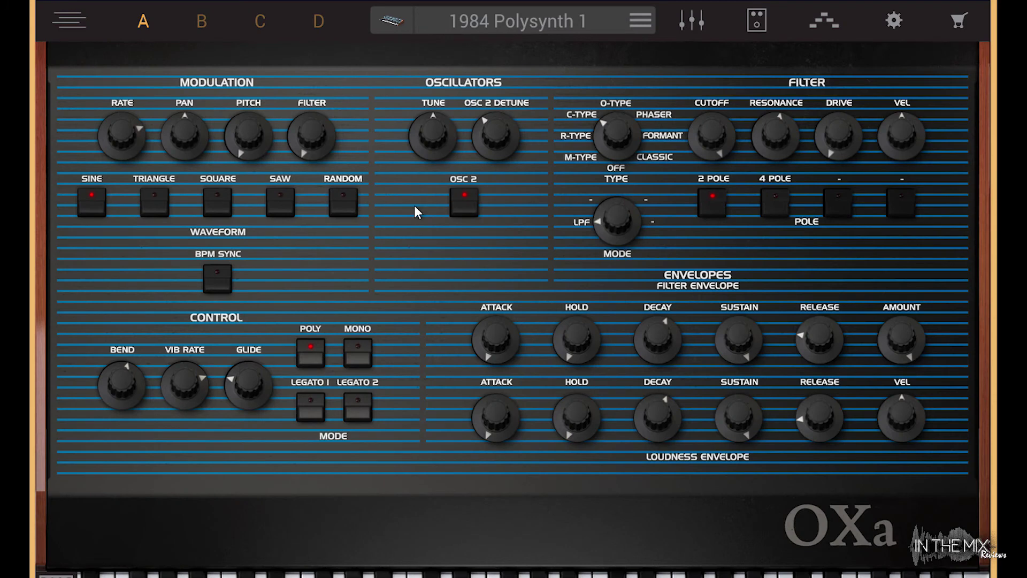
- Assign the modulation Filter knob to MIDI CC 0 with MIDI Learn and check the entry in MIDI Assignments
right_click(313, 125)
left_click(332, 140)
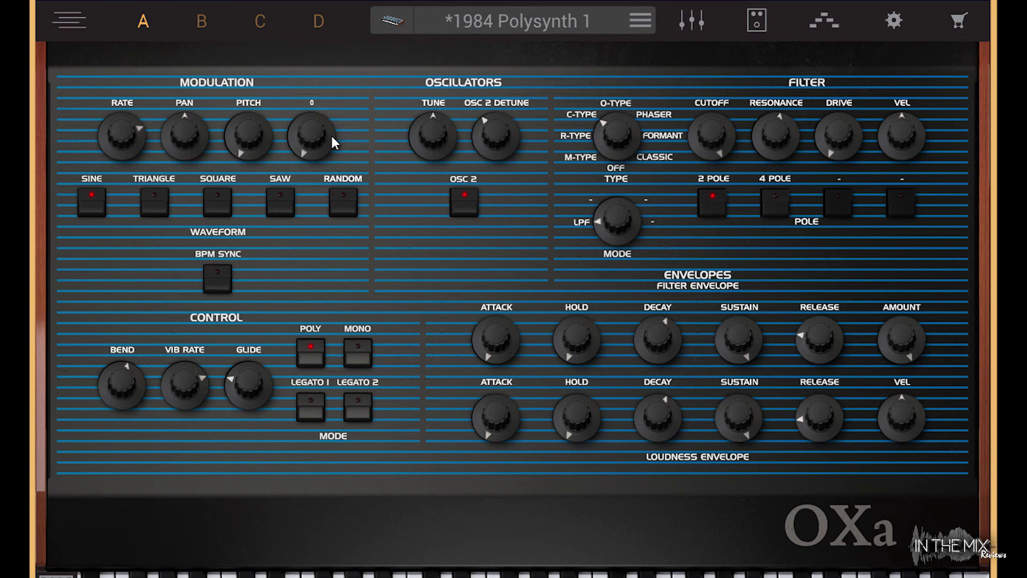
right_click(310, 127)
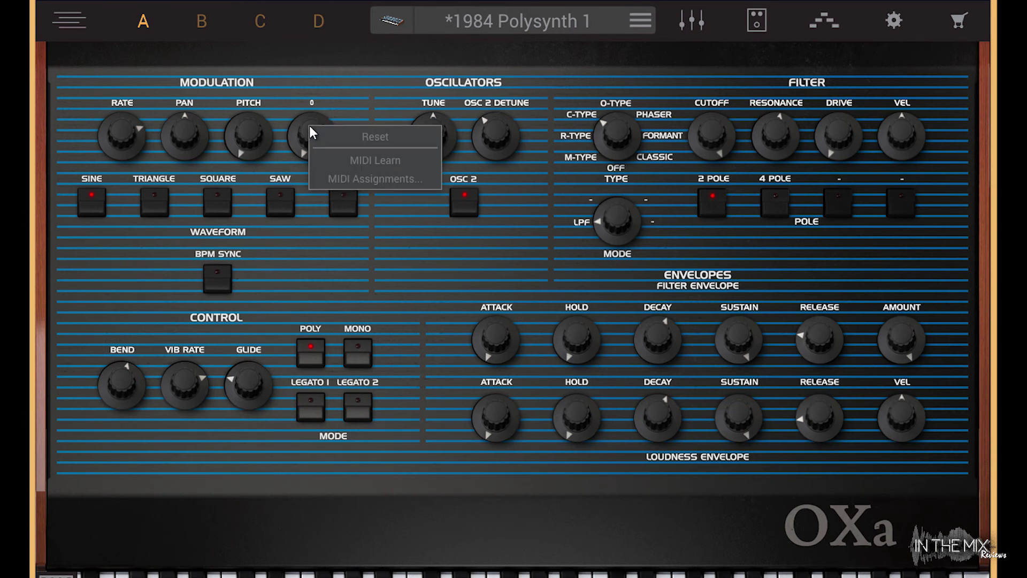
left_click(329, 178)
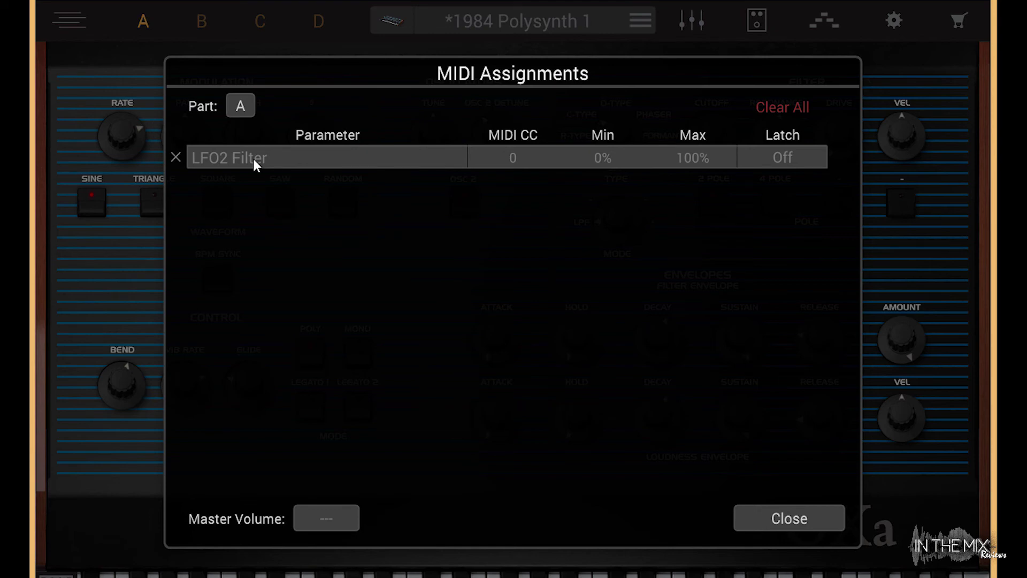
left_click(789, 518)
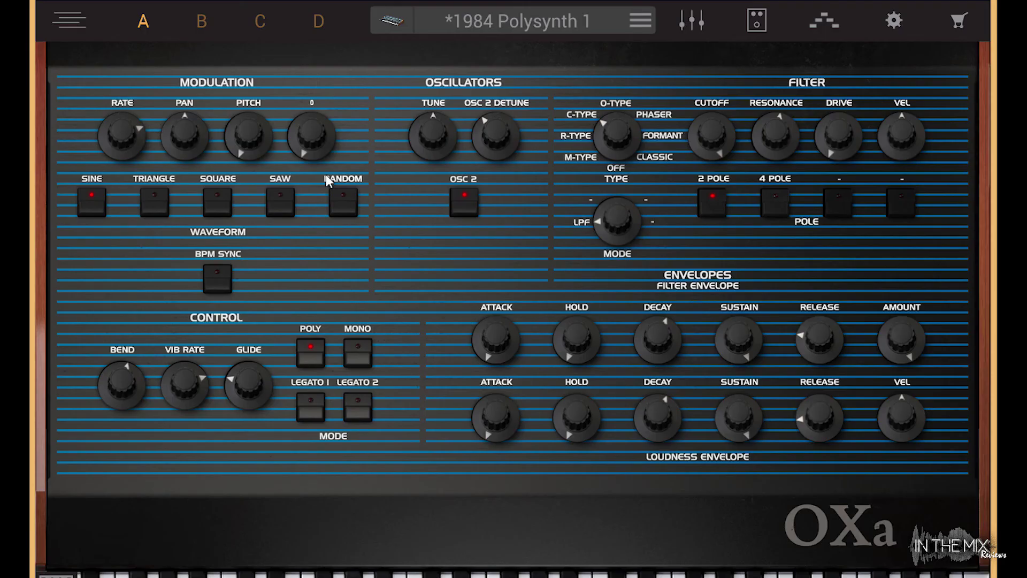
- Assign the modulation Pitch knob to MIDI CC 0 with MIDI Learn and open MIDI Assignments to check it
right_click(254, 127)
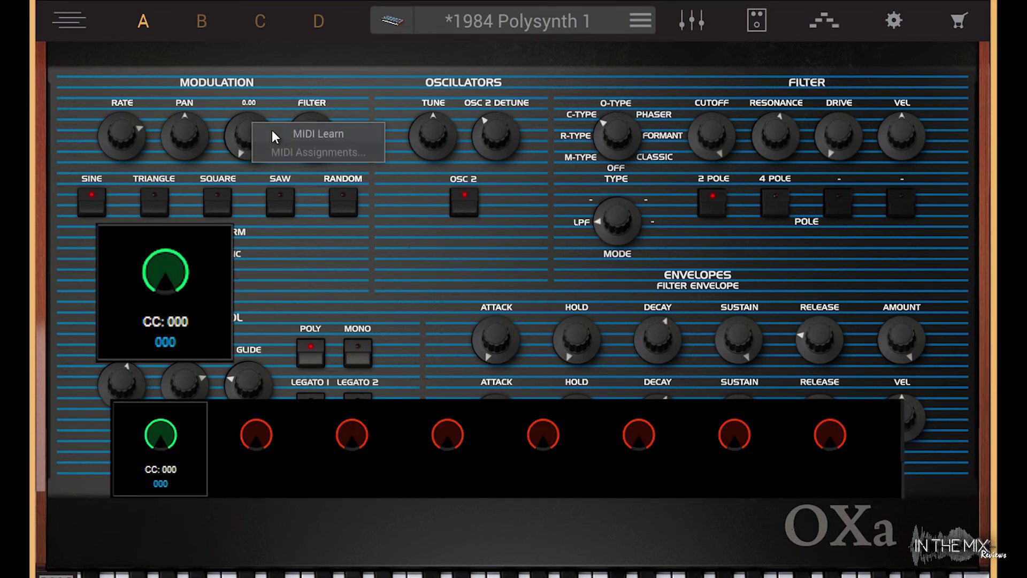
left_click(271, 130)
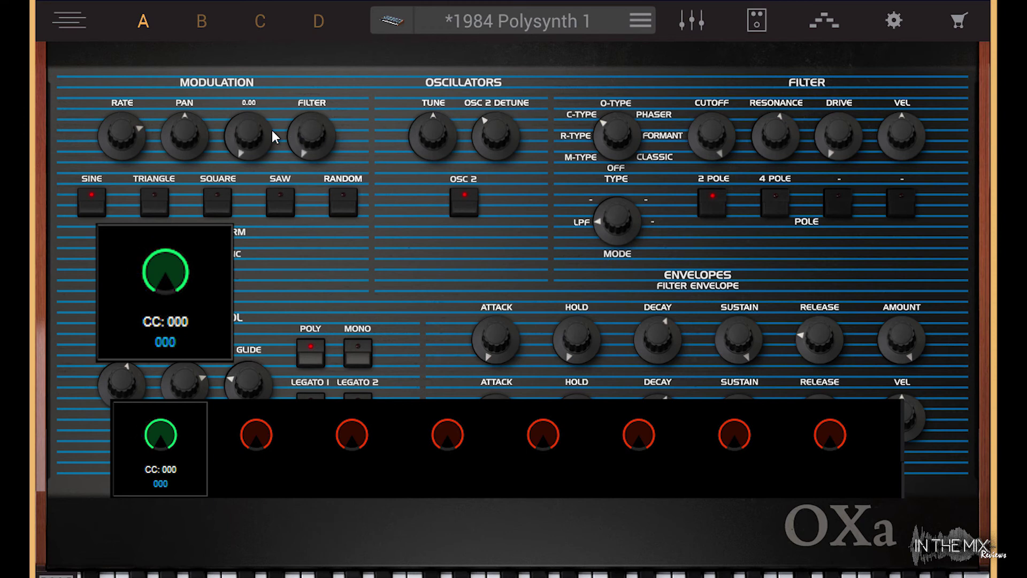
right_click(254, 125)
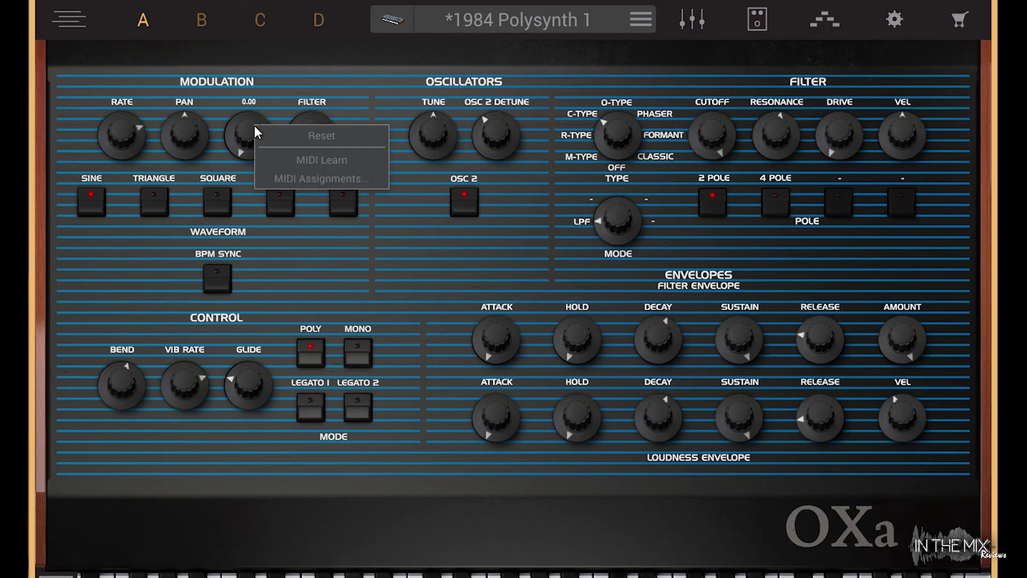
left_click(259, 180)
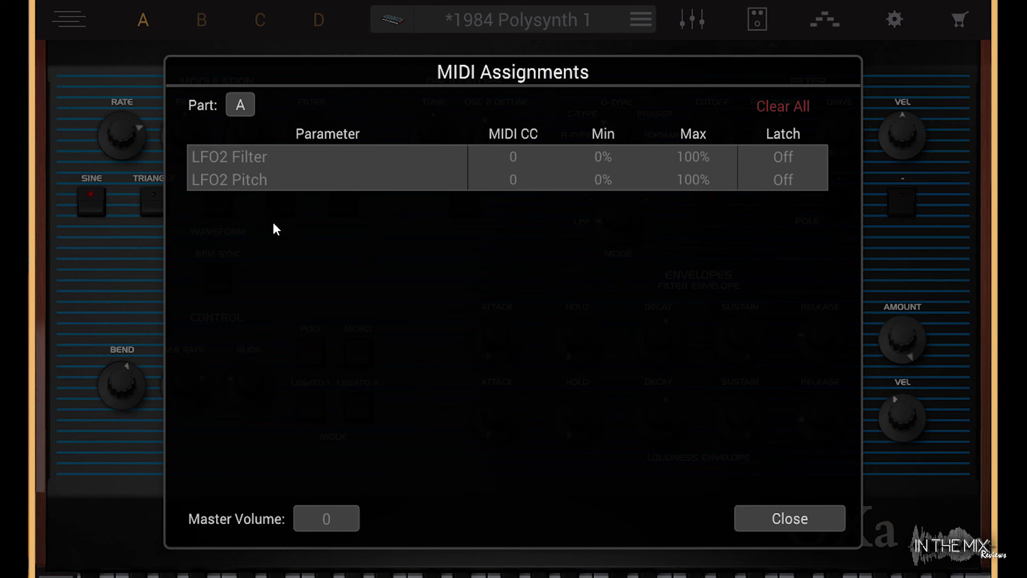
- Go through the MIDI assignments of the other parts up to D, return to part A and close the dialog
left_click(249, 102)
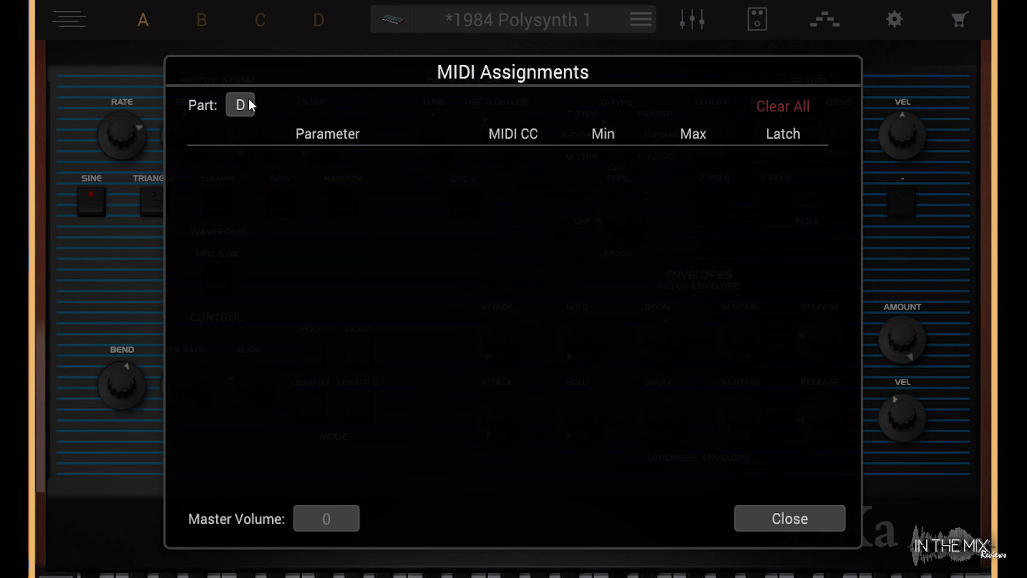
left_click(249, 101)
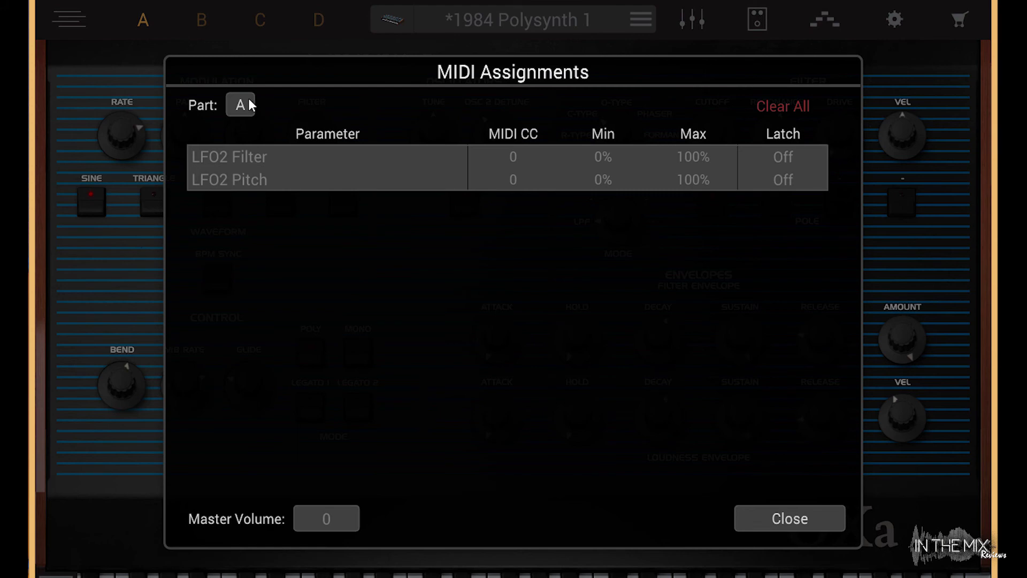
left_click(789, 518)
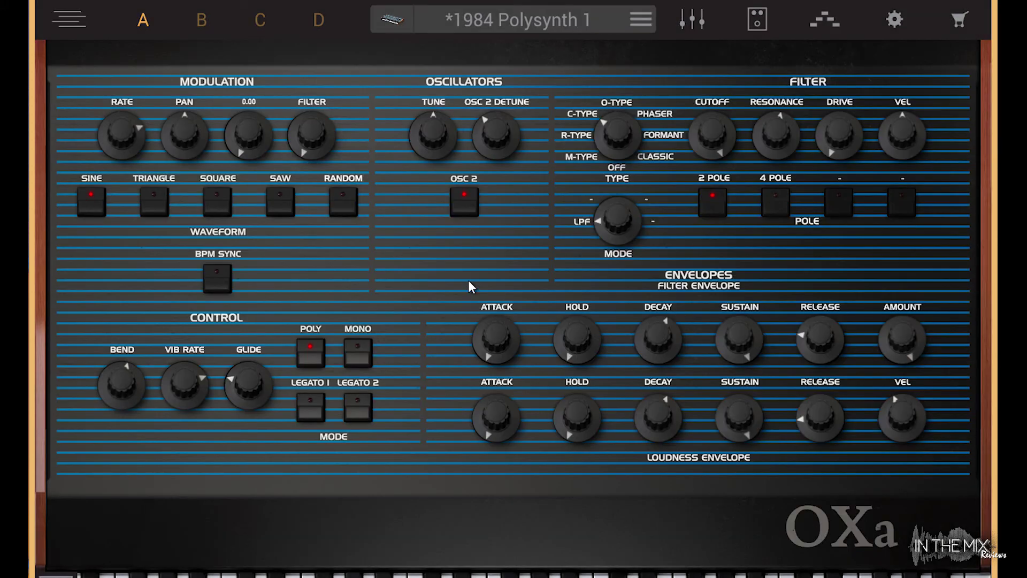
- Load the 90s Break Bass instrument into part B and close the instrument browser
left_click(202, 21)
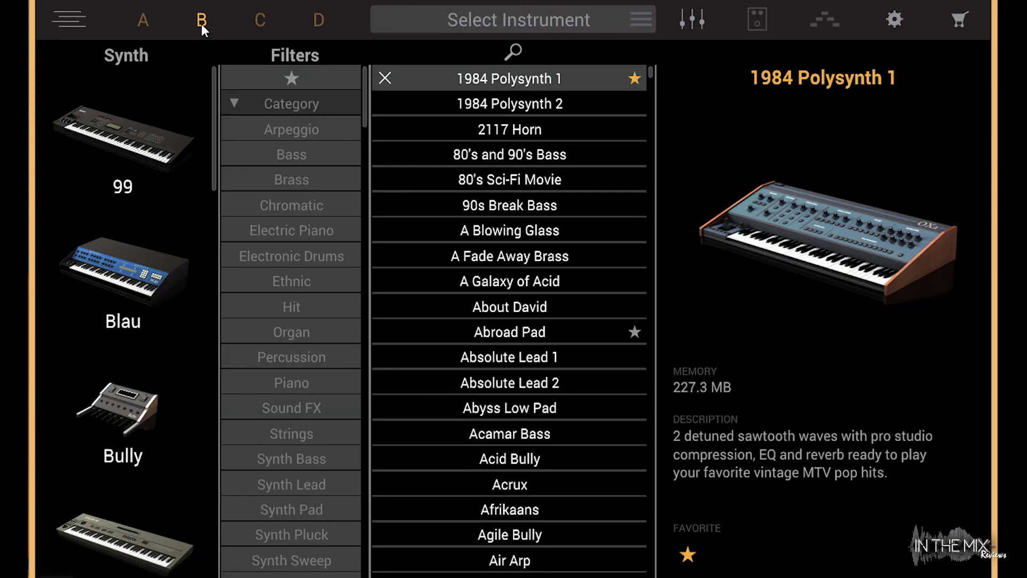
left_click(518, 207)
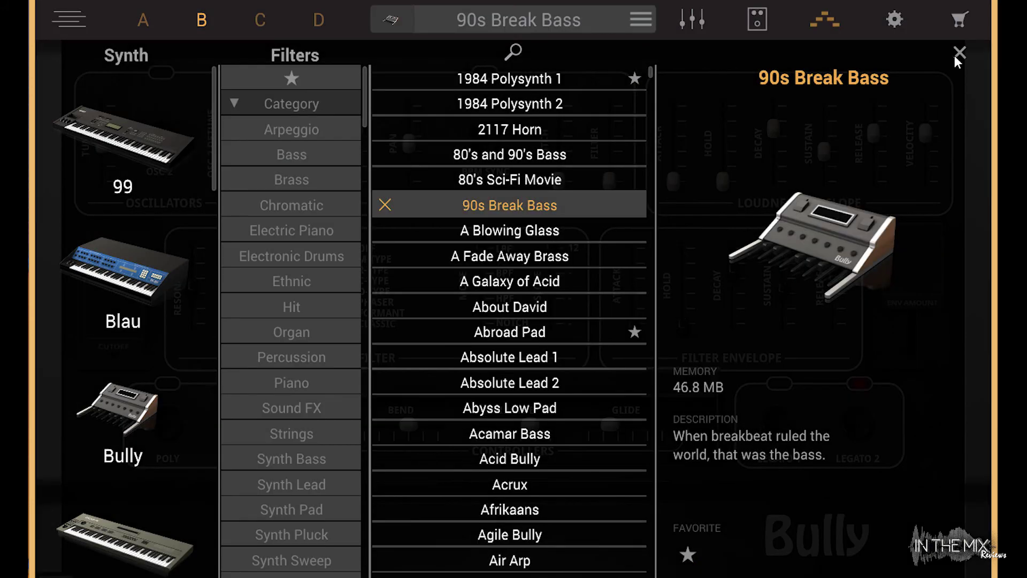
left_click(954, 55)
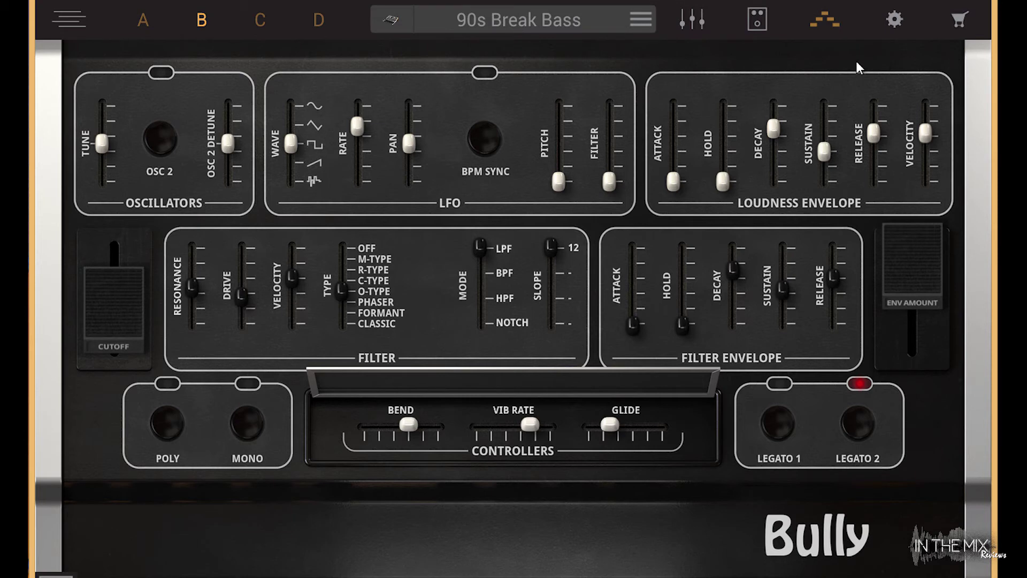
- Assign part B's oscillator Tune slider to MIDI CC 0 with MIDI Learn and check each part's entries in MIDI Assignments
right_click(104, 143)
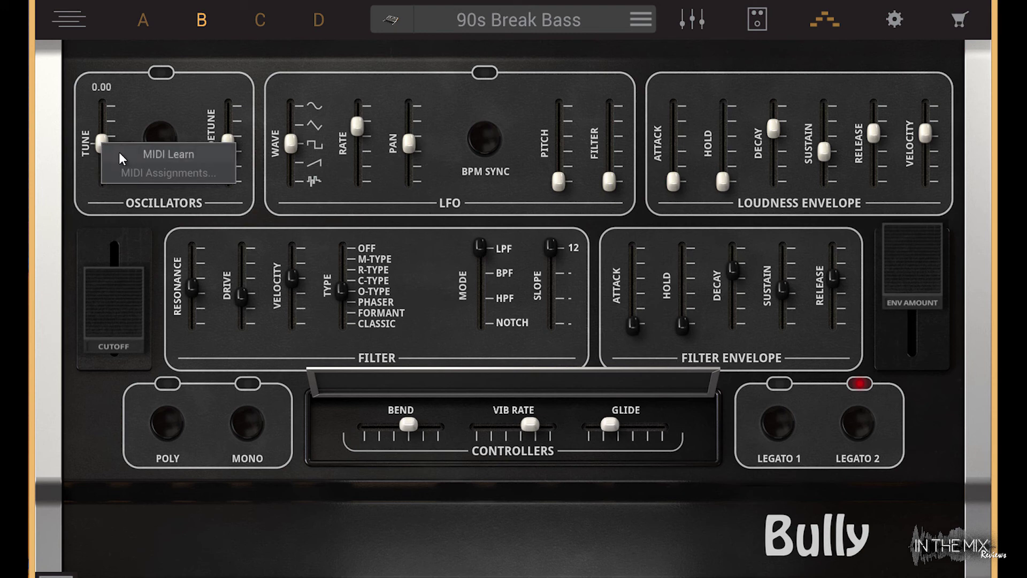
left_click(120, 153)
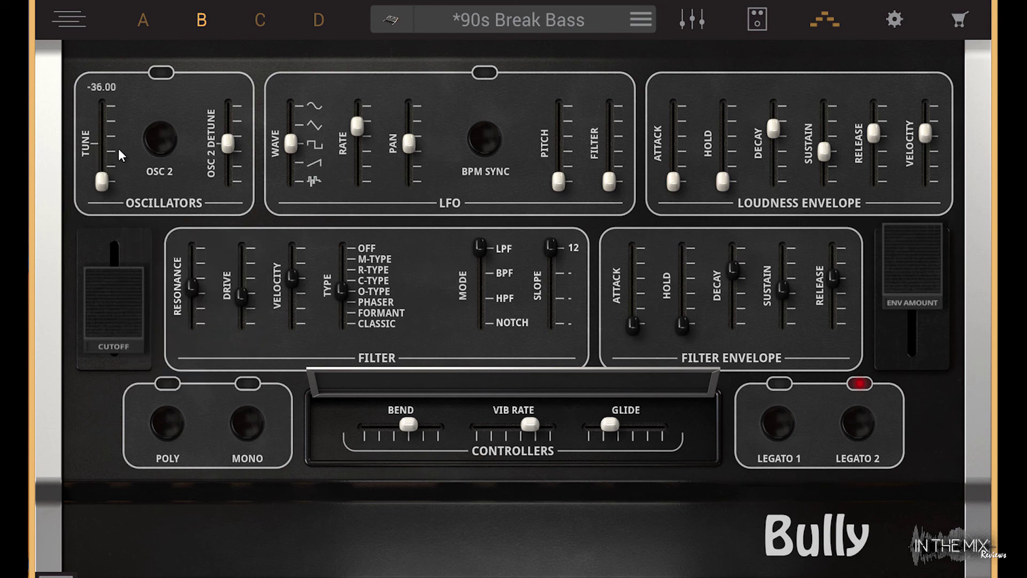
right_click(102, 121)
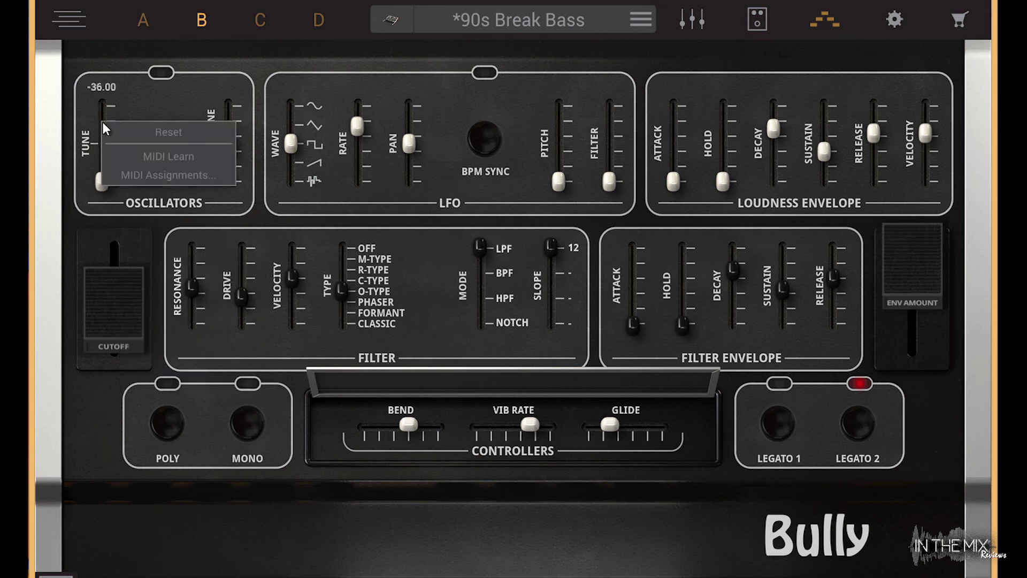
left_click(111, 175)
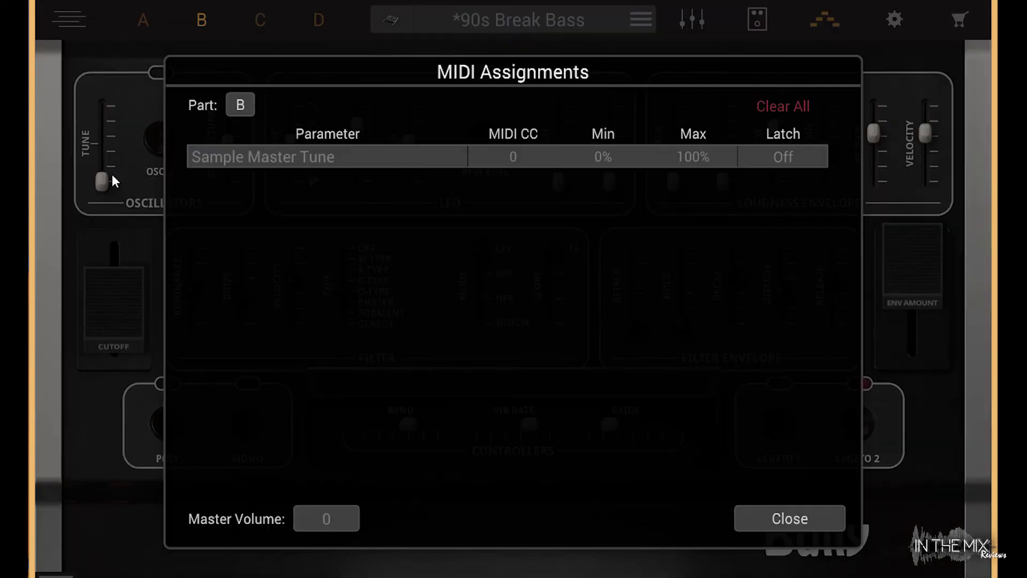
left_click(246, 110)
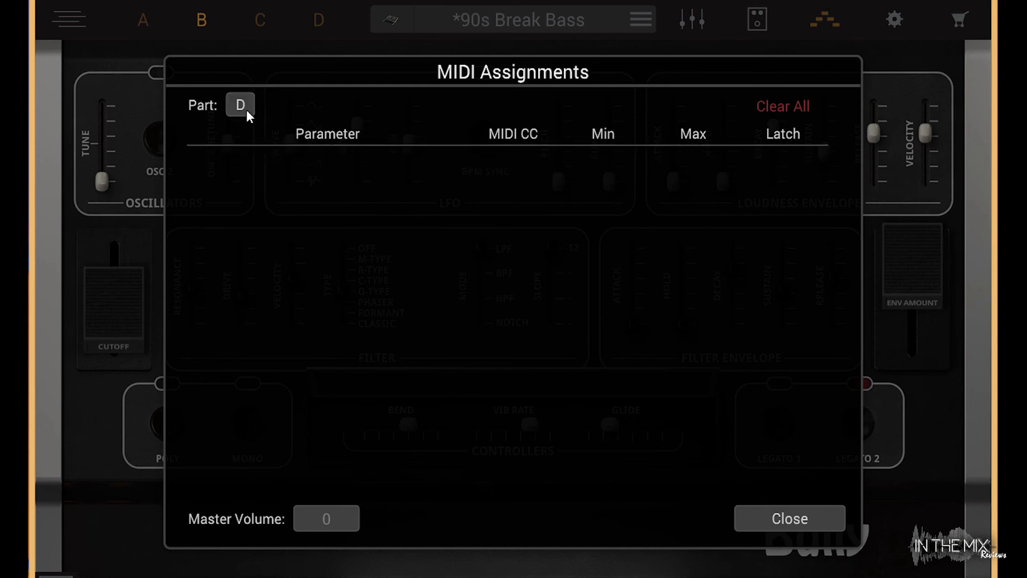
left_click(240, 105)
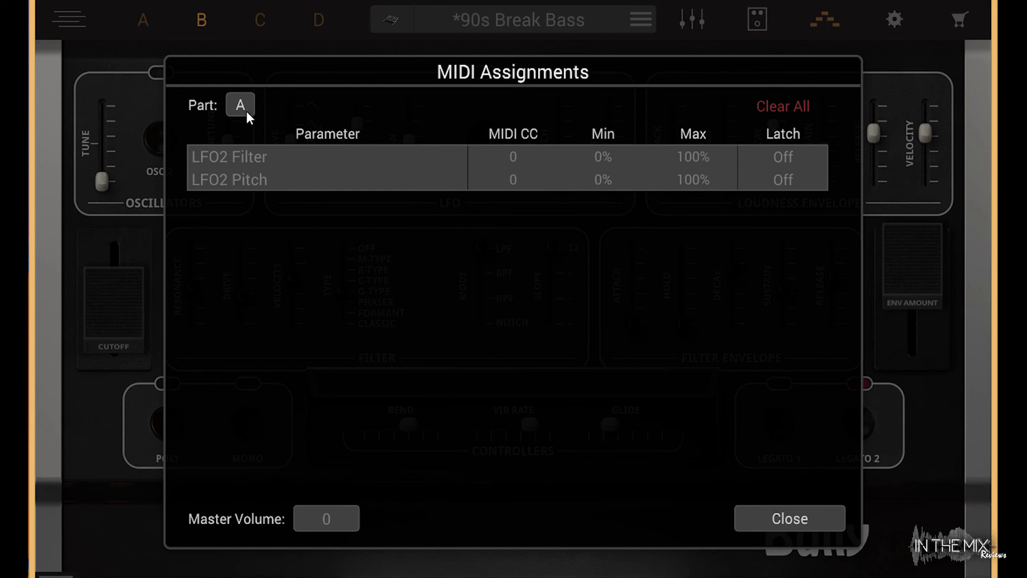
- Set the Master Volume MIDI CC to 5 in MIDI Assignments and close the dialog
double_click(330, 519)
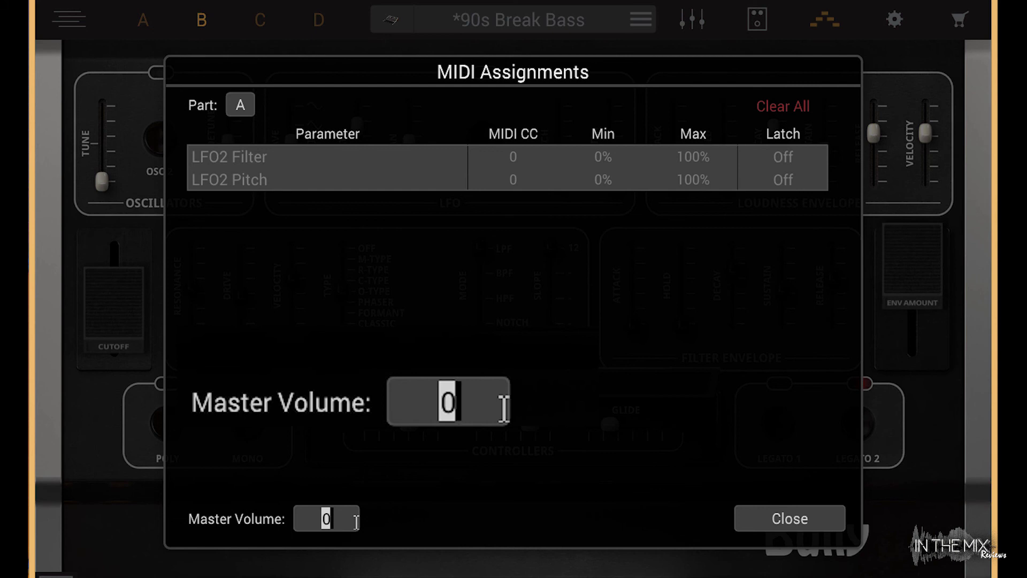
type("5")
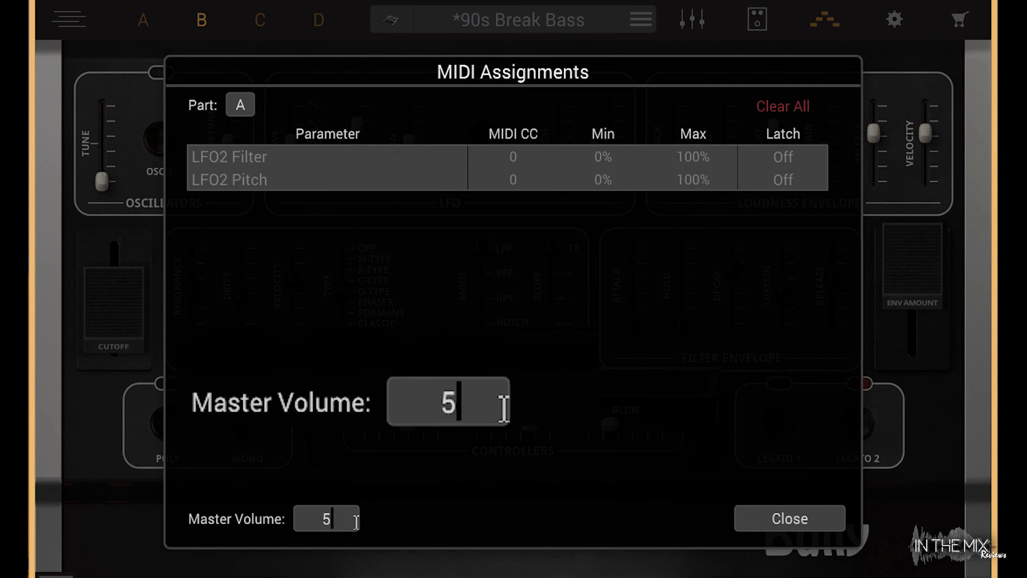
key("Return")
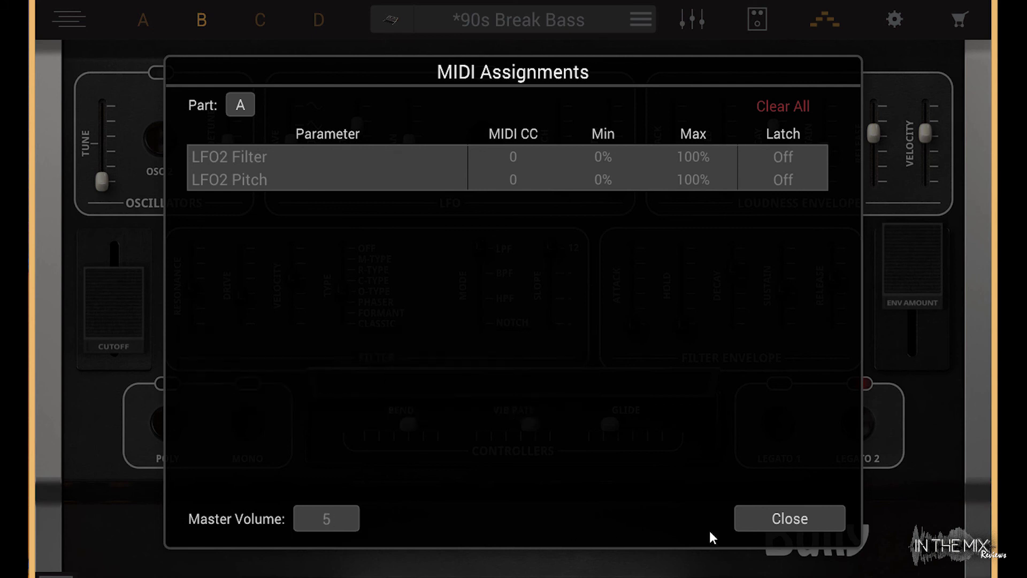
left_click(766, 518)
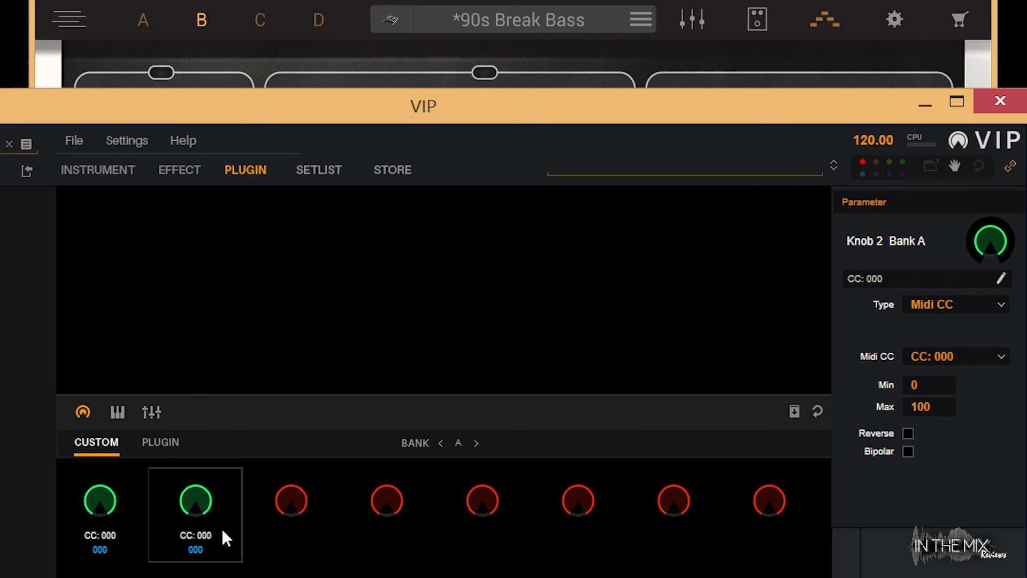
- In VIP, set Knob 2's Midi CC to 5, and try it on the Master volume in Syntronik's mixer
left_click(1001, 358)
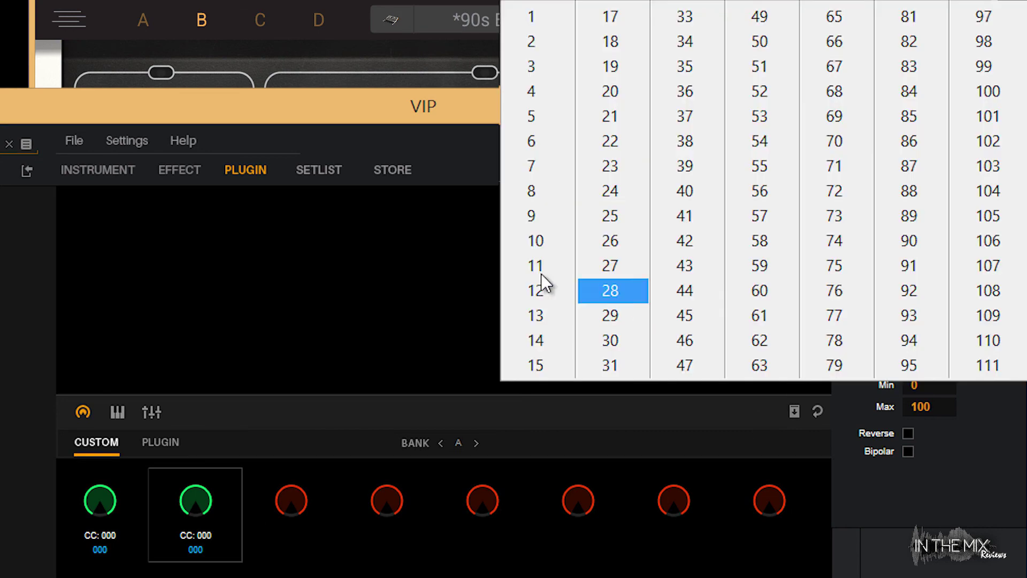
left_click(562, 117)
left_click(694, 27)
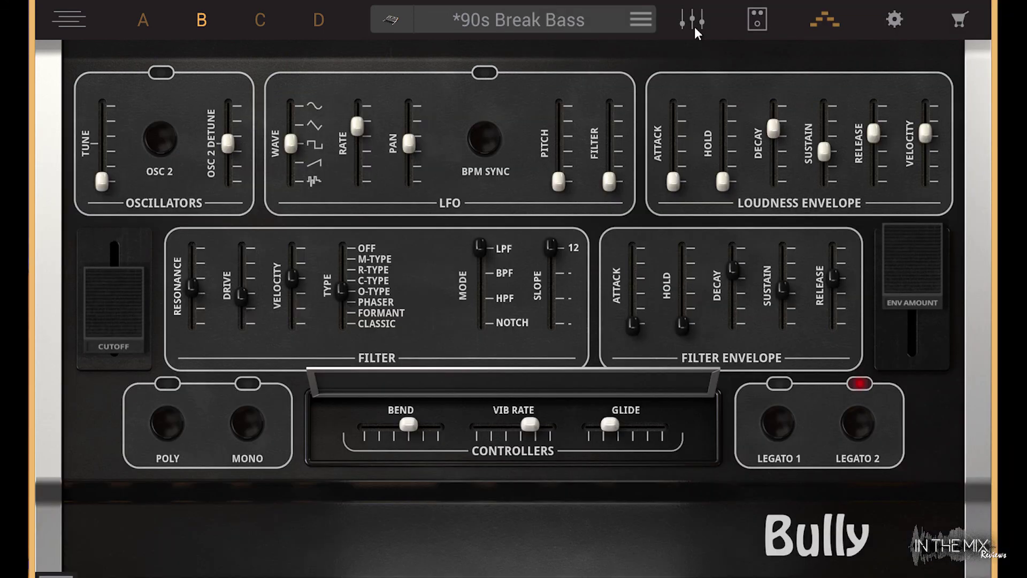
left_click(693, 21)
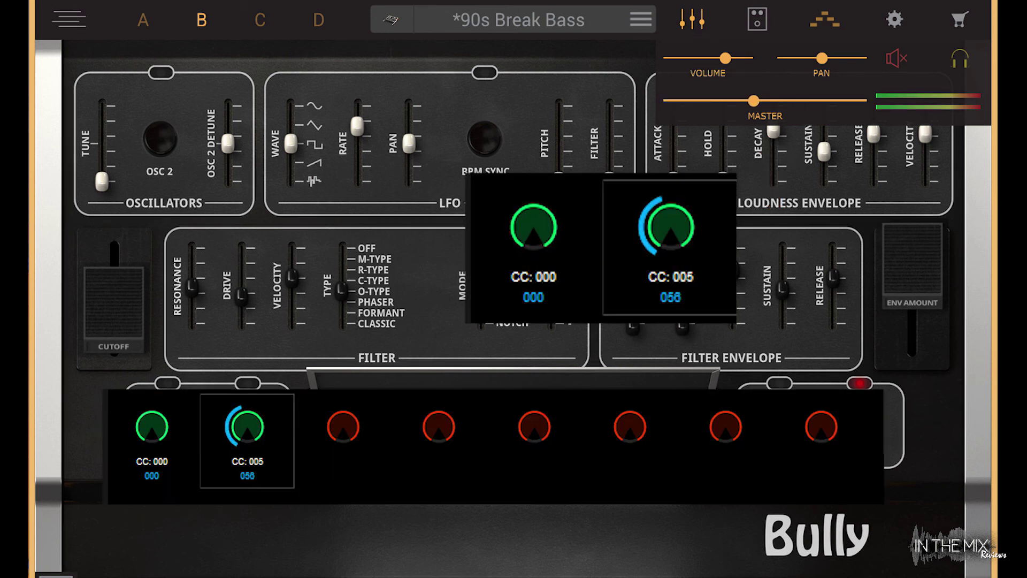
left_click(694, 22)
- In part A's MIDI Assignments, limit LFO2 Pitch to a Min of 25% and a Max of 75%, and close the dialog
left_click(143, 21)
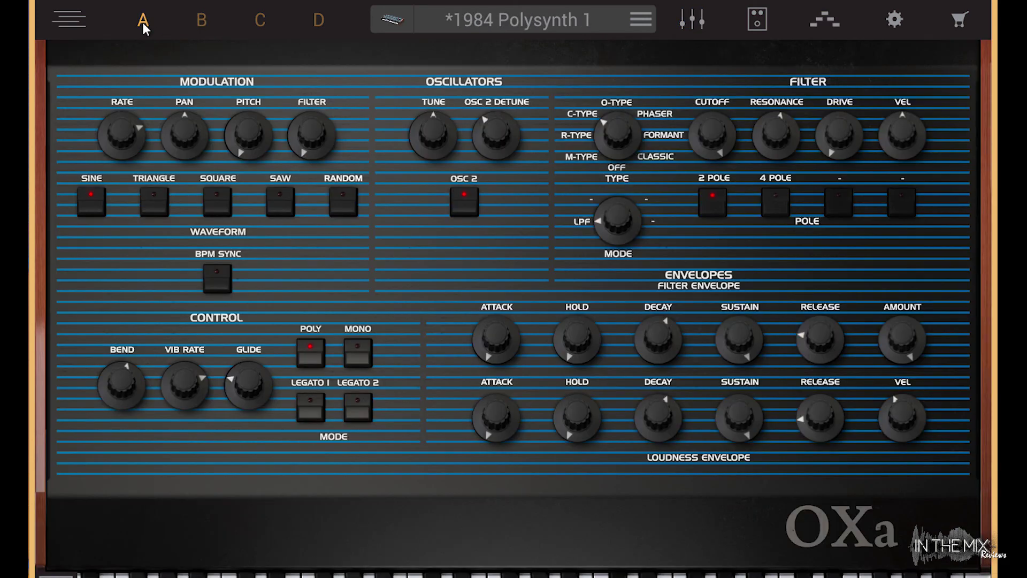
right_click(255, 122)
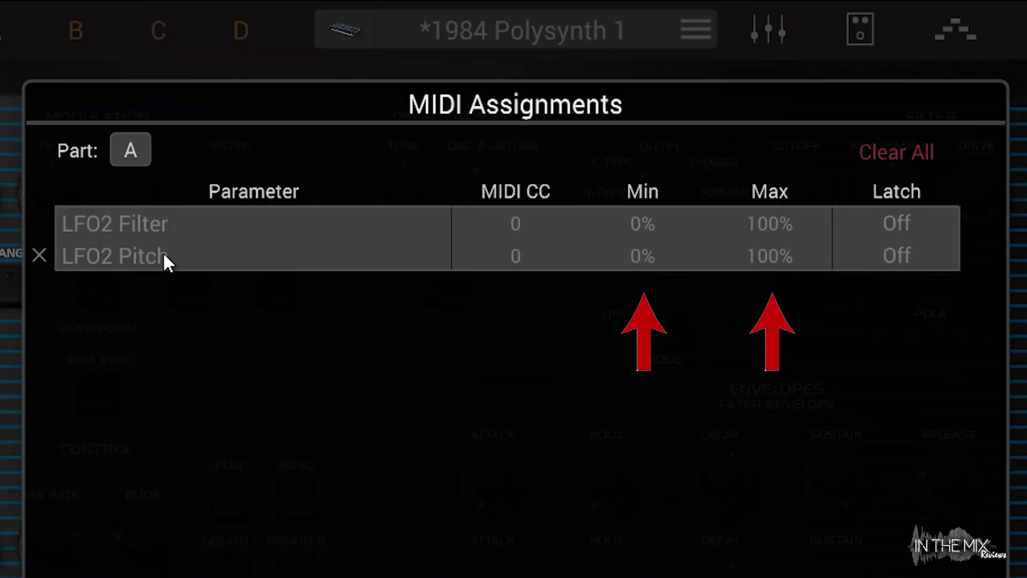
double_click(645, 260)
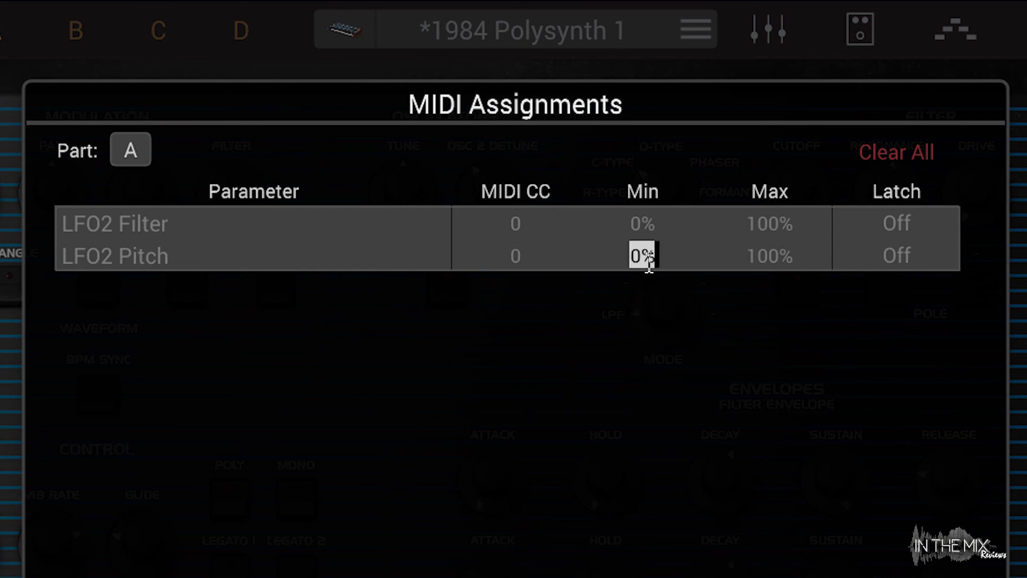
type("25")
key("Return")
double_click(772, 259)
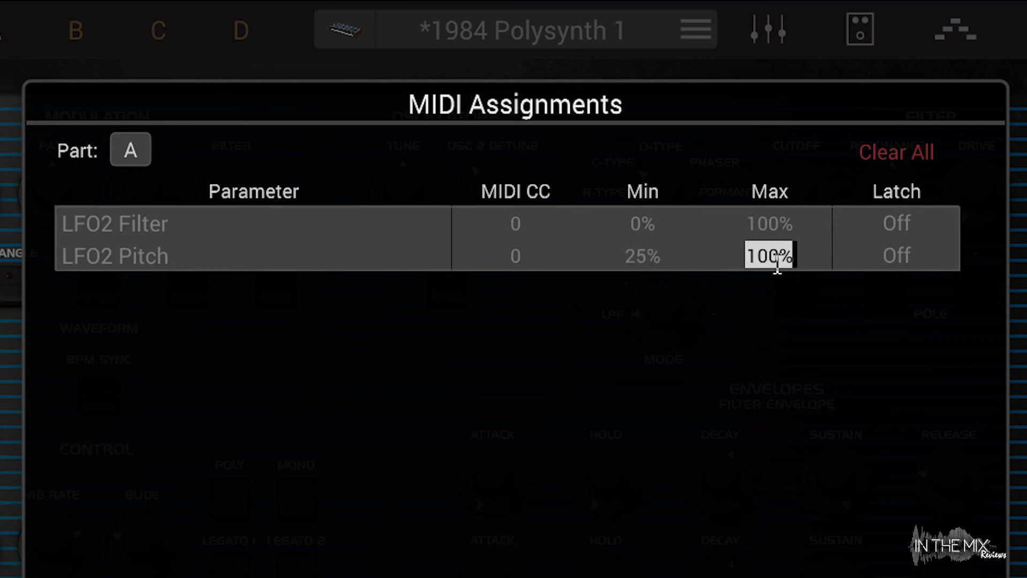
type("75")
key("Return")
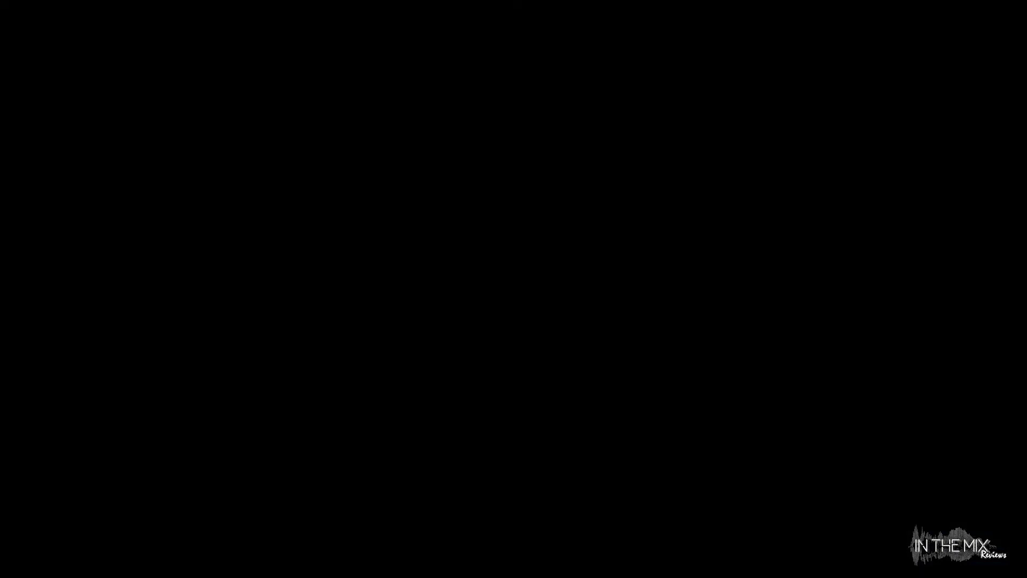
left_click(780, 534)
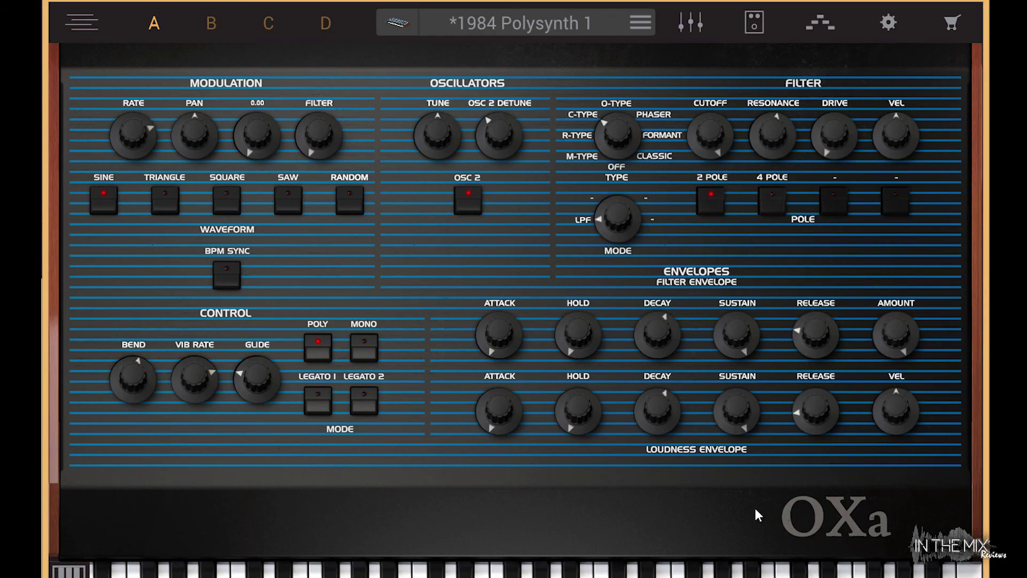
left_click(755, 508)
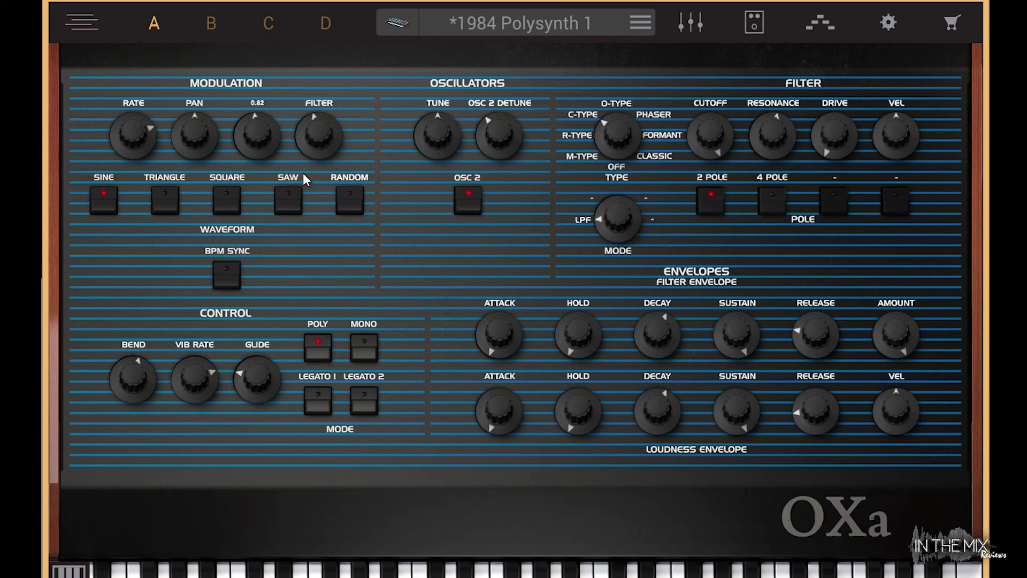
- Reopen MIDI Assignments, set LFO2 Pitch's Min to 0%, adjust its Max and MIDI CC, and close the dialog
right_click(259, 126)
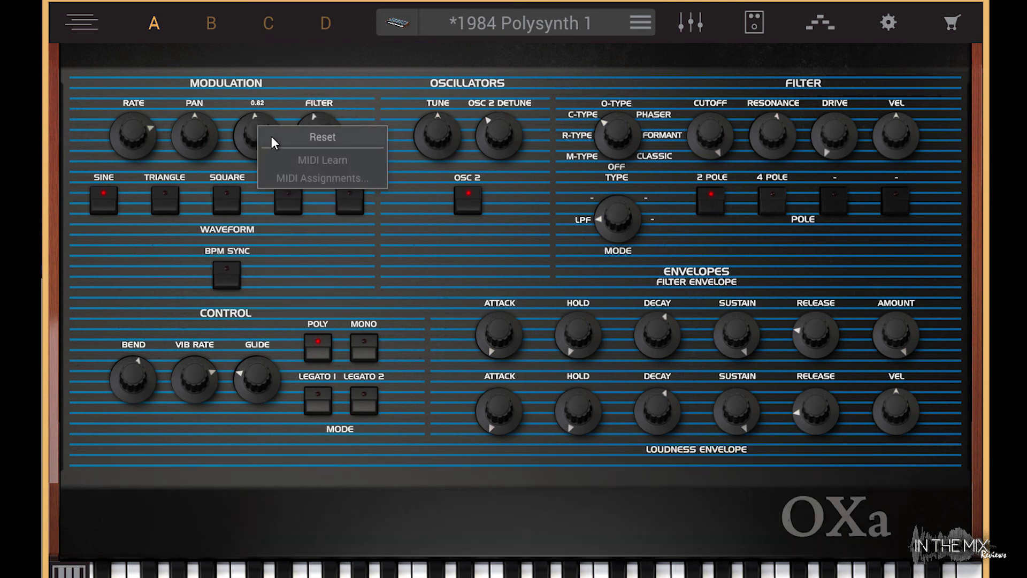
left_click(274, 182)
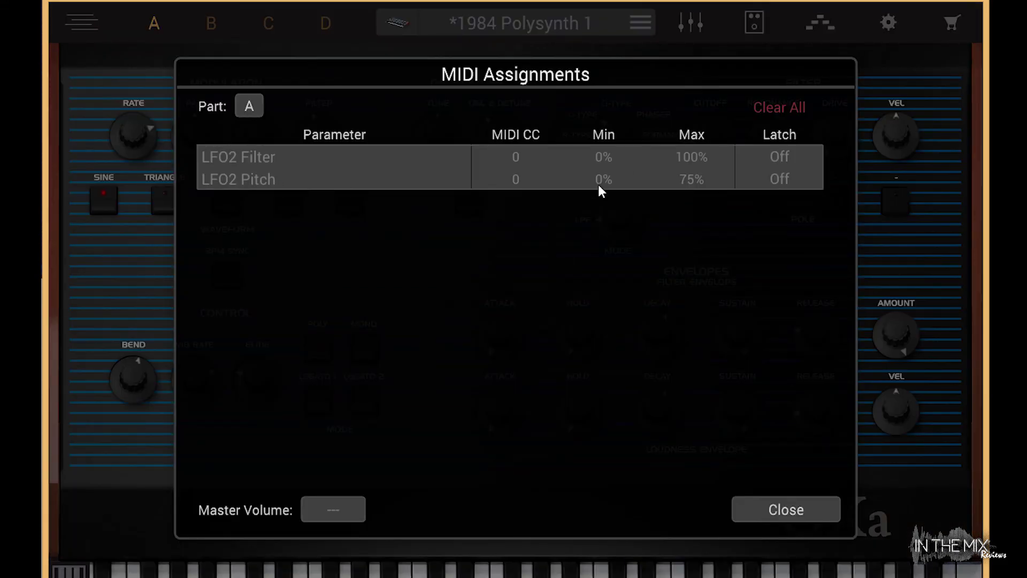
left_click_drag(695, 179, 693, 181)
left_click_drag(515, 179, 517, 177)
left_click(746, 513)
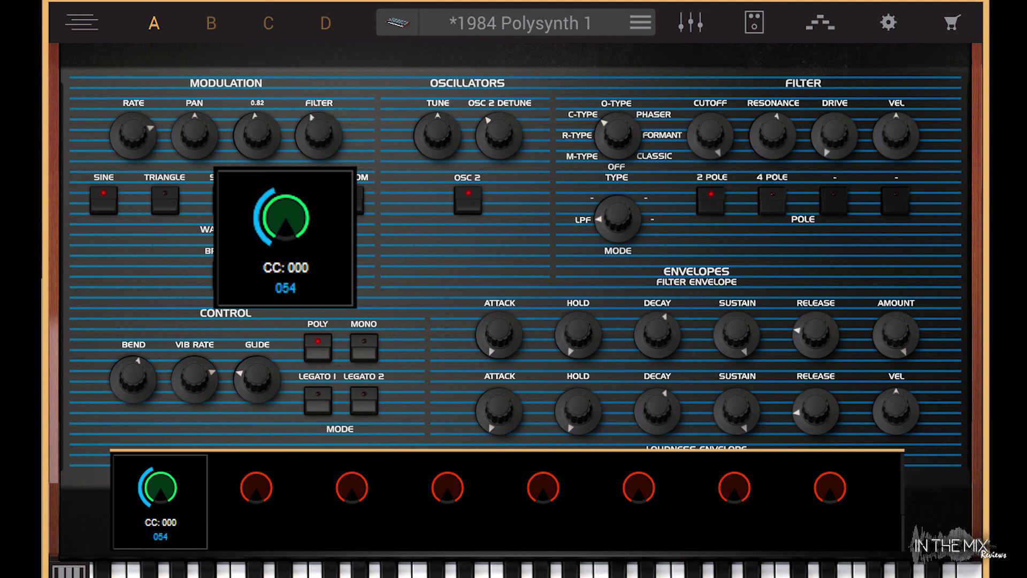
- Reset the MIDI assignment of the modulation Pitch knob
right_click(258, 126)
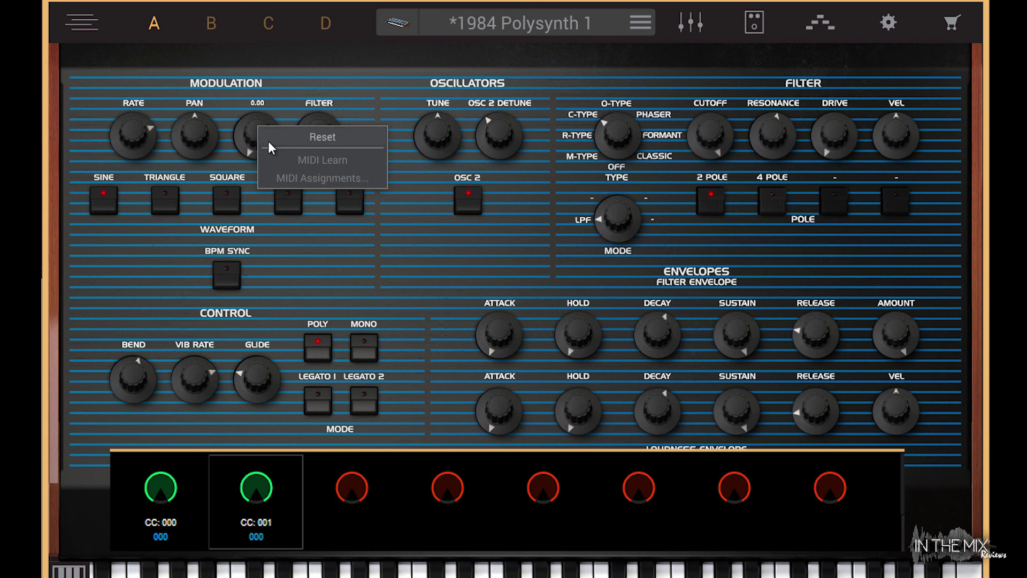
left_click(297, 140)
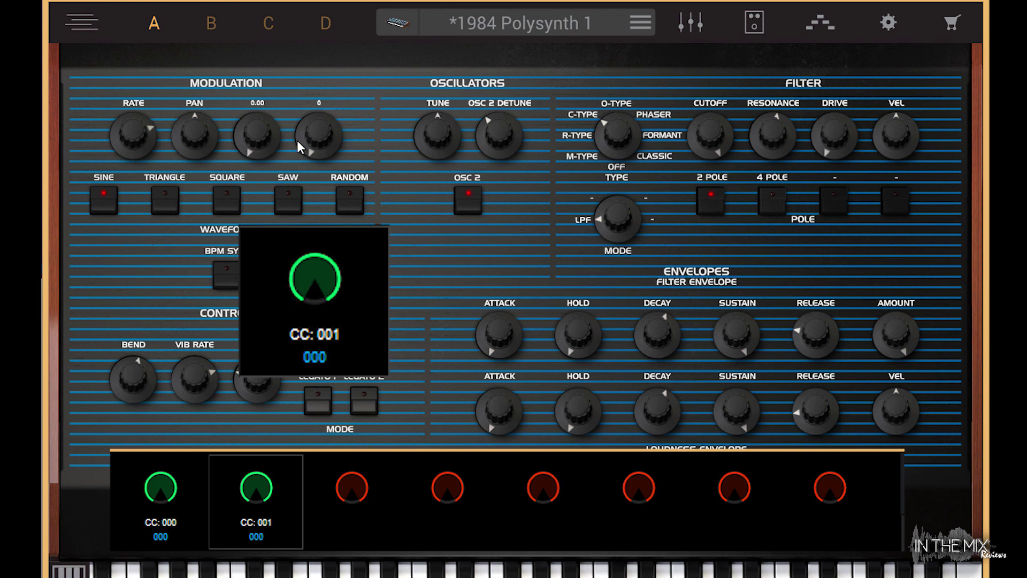
- Clear all of part A's MIDI assignments and close the dialog
right_click(259, 117)
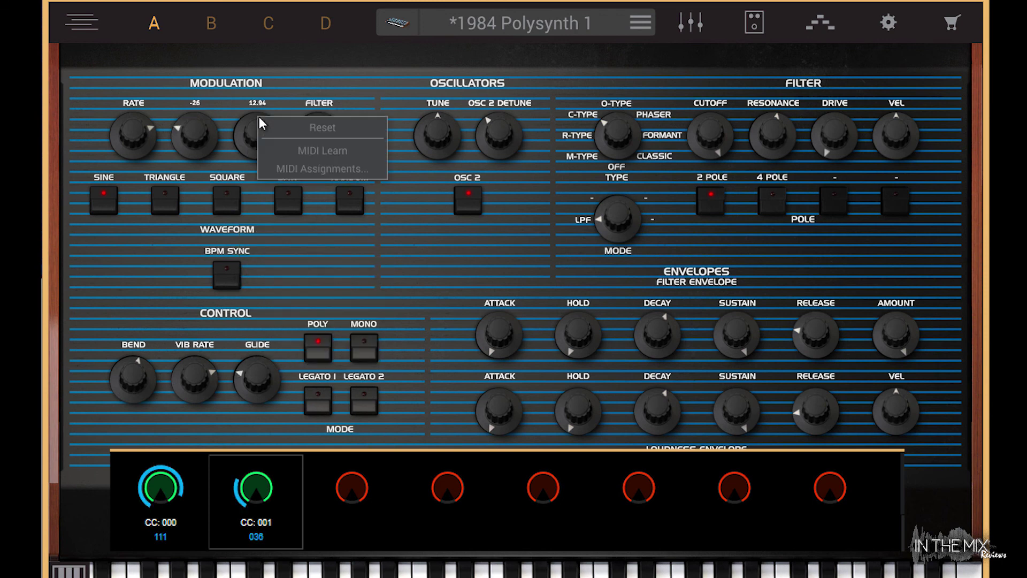
left_click(264, 166)
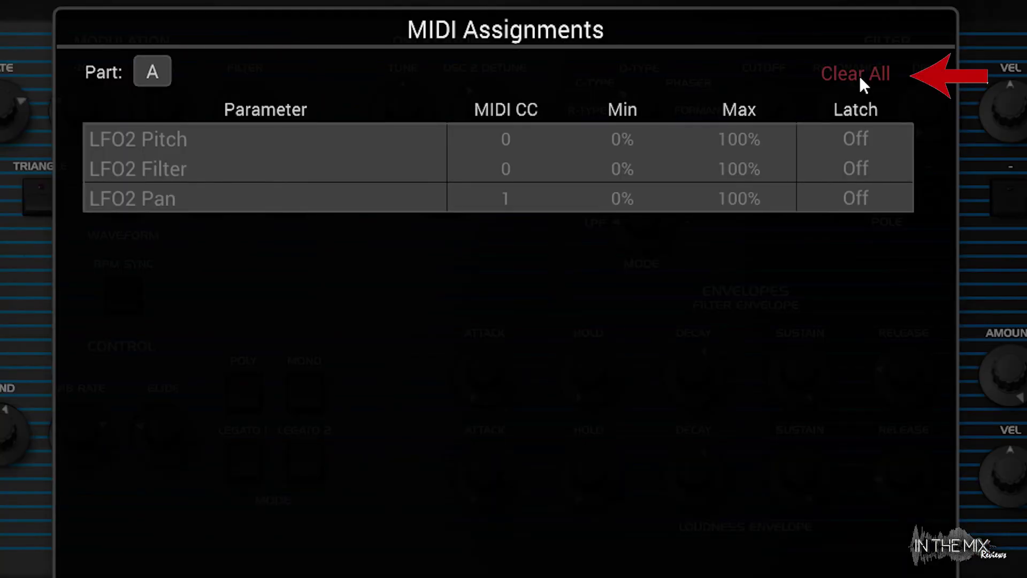
left_click(781, 108)
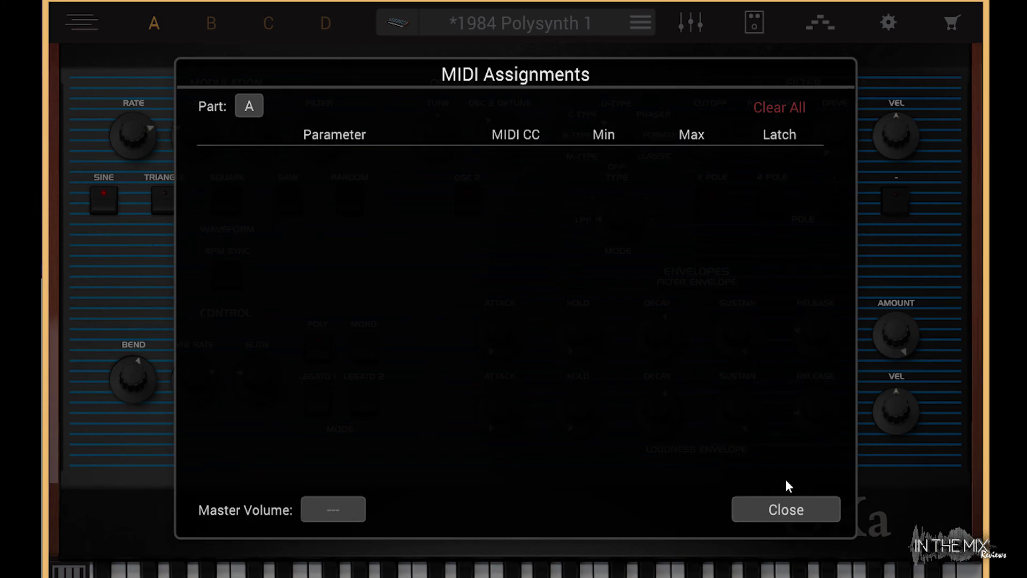
left_click(768, 512)
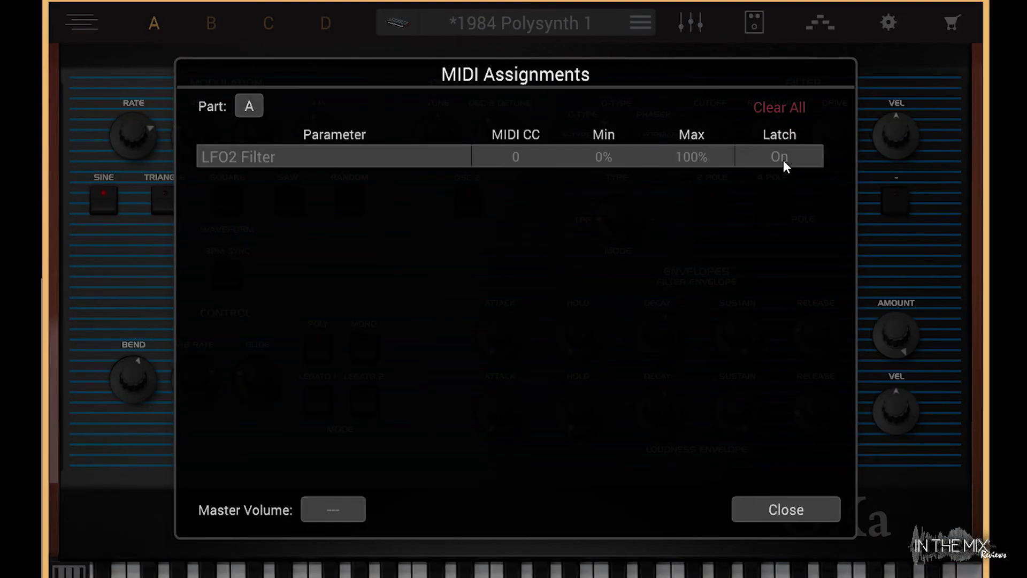
- Set Latch to On for the LFO2 Filter assignment on CC 0, try the knob, and recheck the entry in MIDI Assignments
left_click(789, 514)
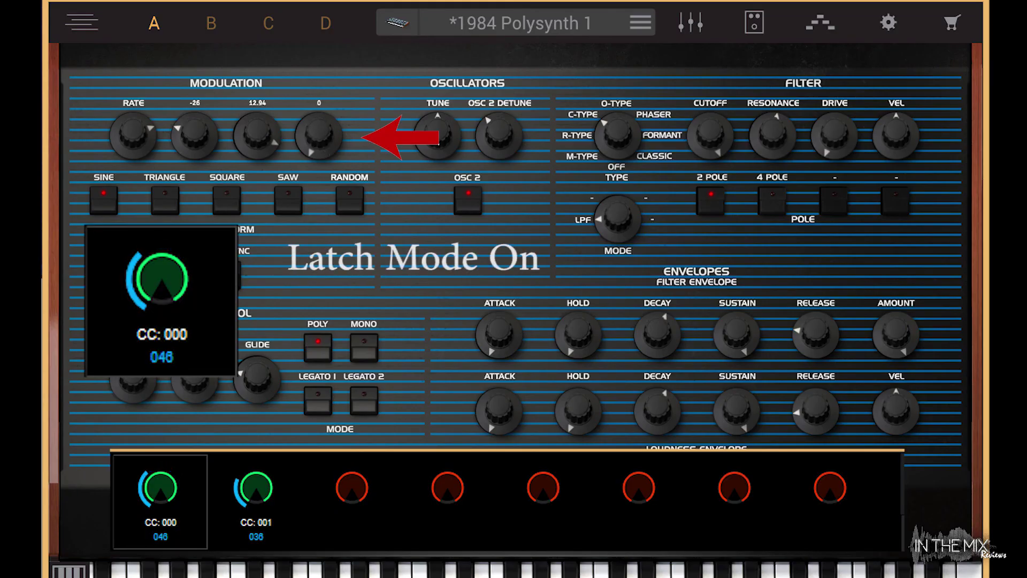
right_click(321, 130)
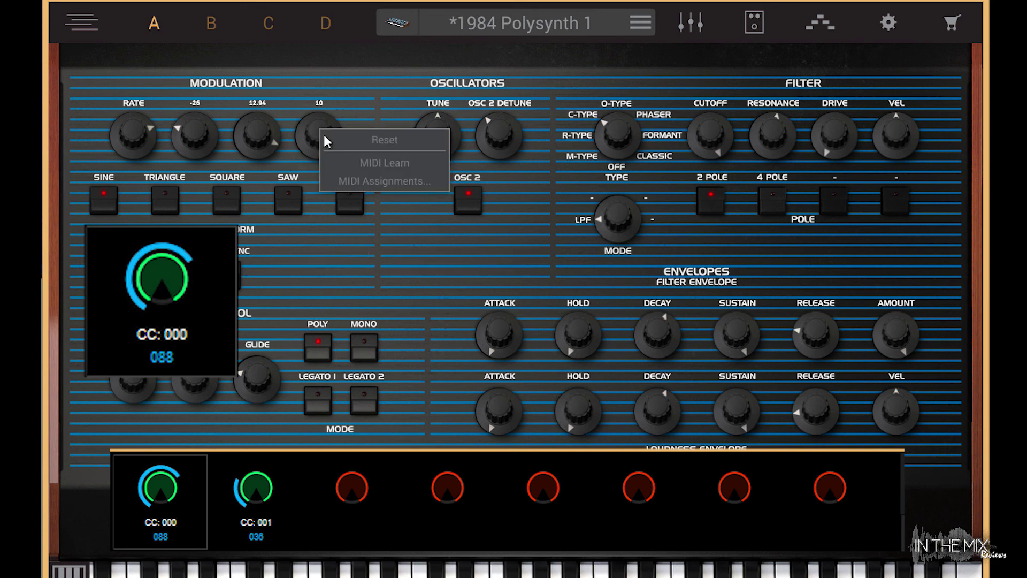
left_click(339, 183)
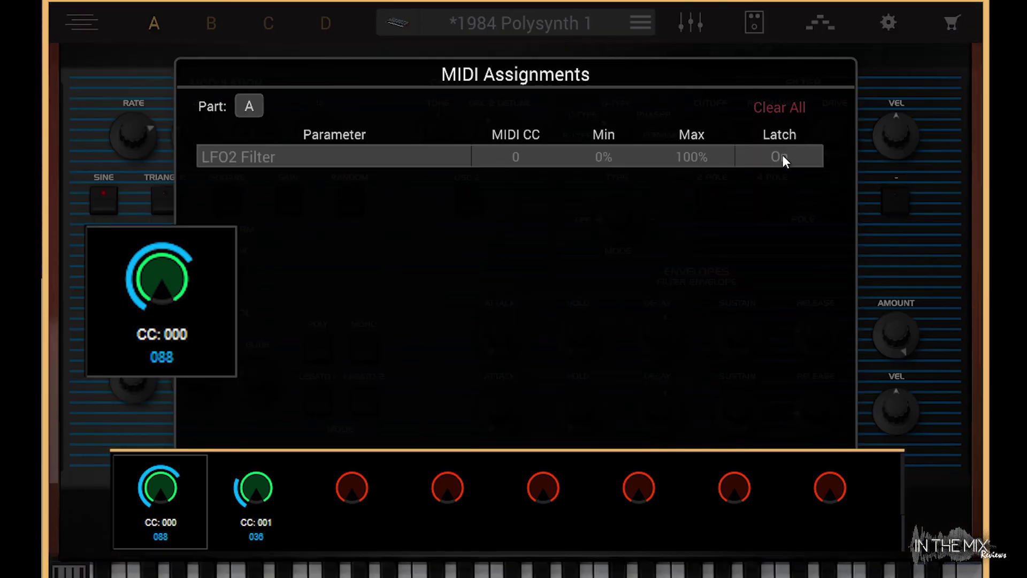
key("Escape")
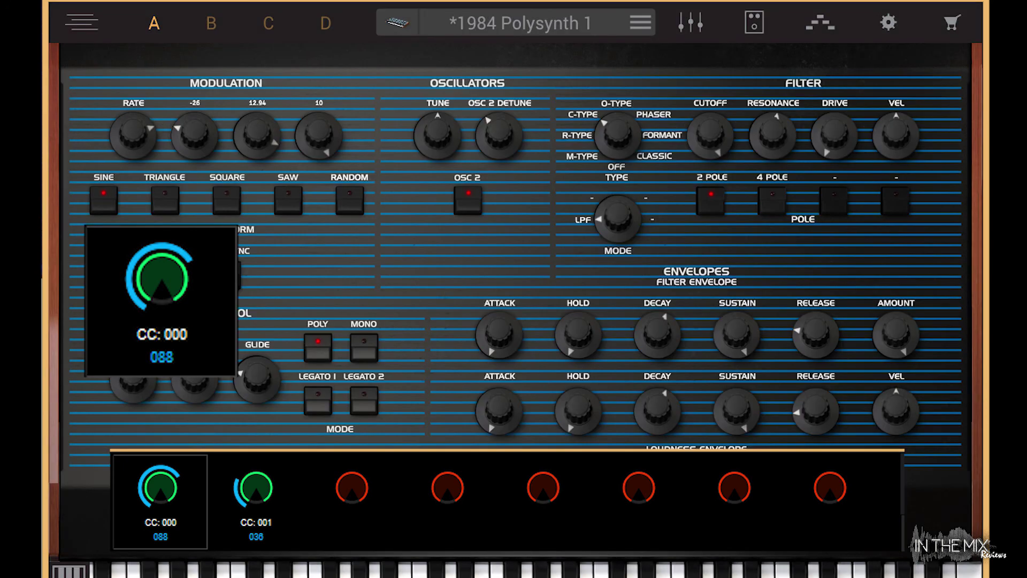